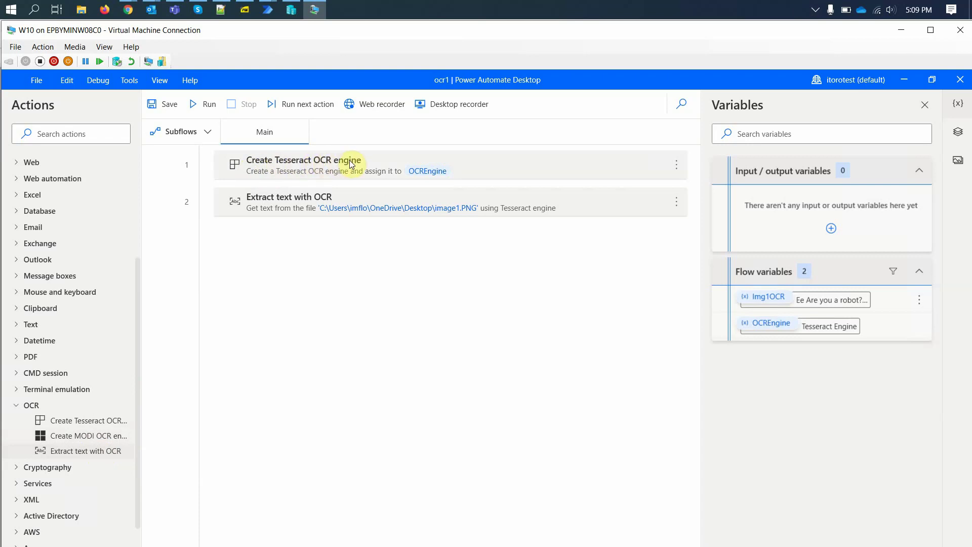
Review the image1.PNG OCR extraction step's settings and save them unchanged
{"action": "left_click", "coordinate": [270, 210]}
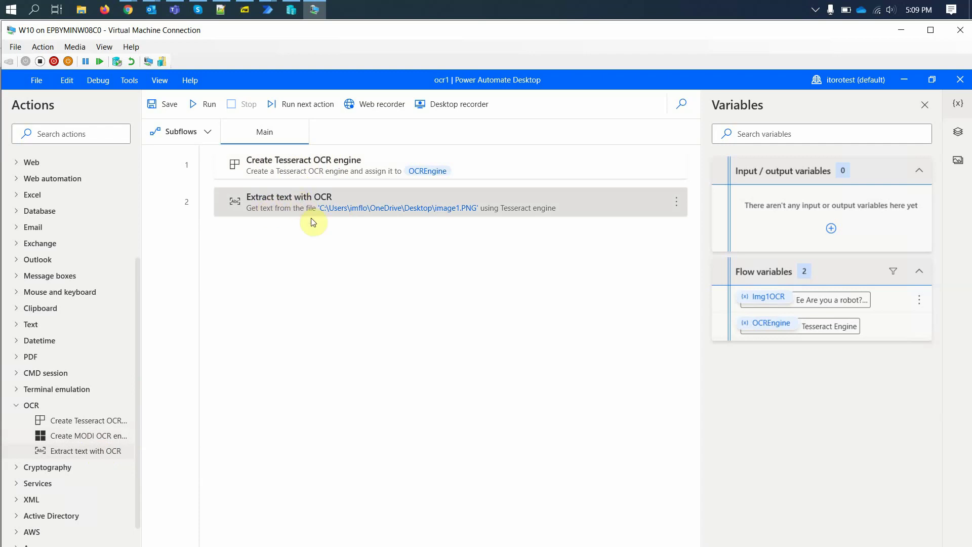
{"action": "double_click", "coordinate": [336, 198]}
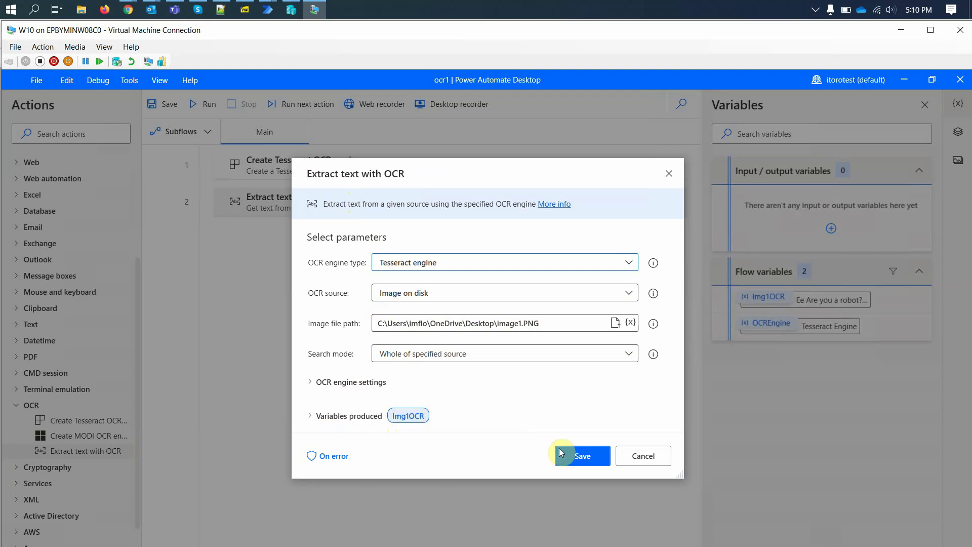
{"action": "left_click", "coordinate": [581, 457]}
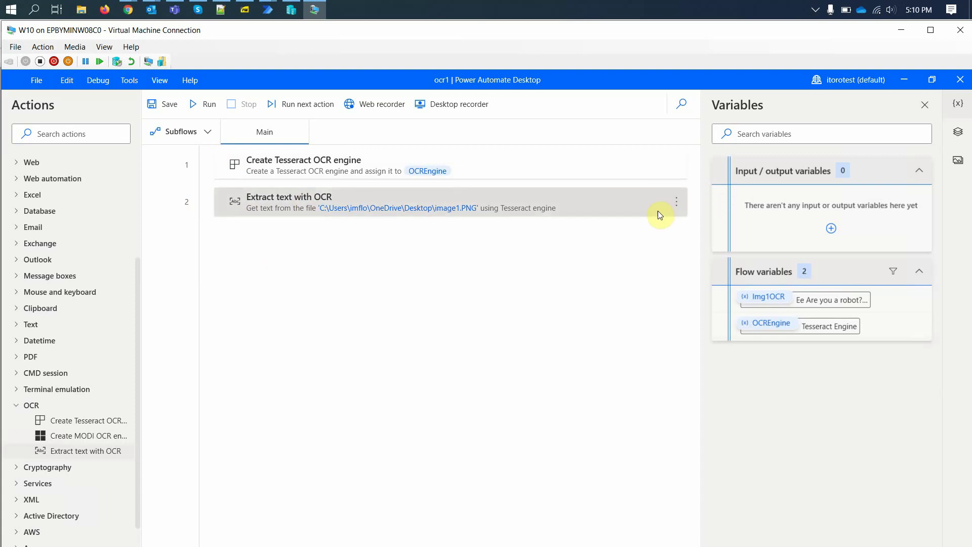
Copy the image1 extraction step, paste it twice as steps 3 and 4, and open step 3
{"action": "left_click", "coordinate": [676, 202]}
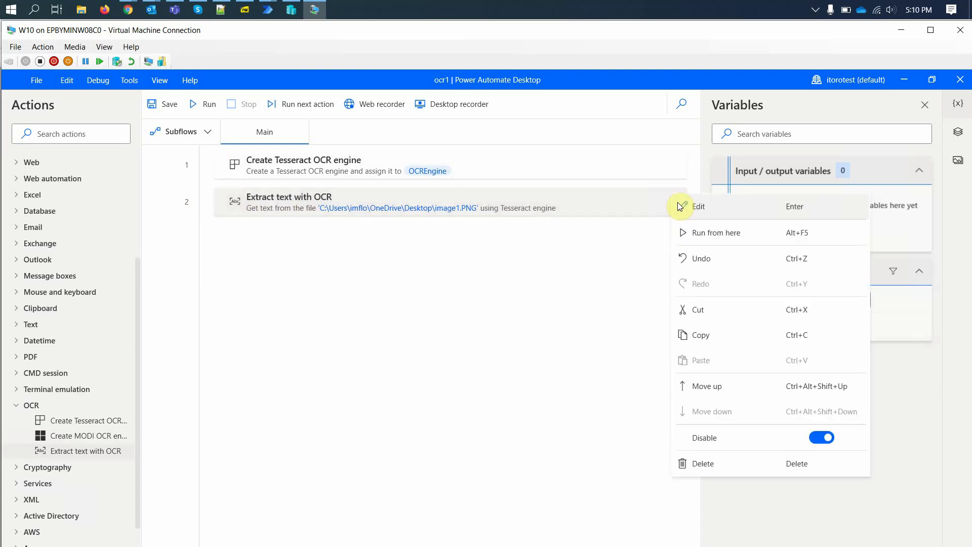
{"action": "left_click", "coordinate": [697, 334]}
{"action": "right_click", "coordinate": [398, 318]}
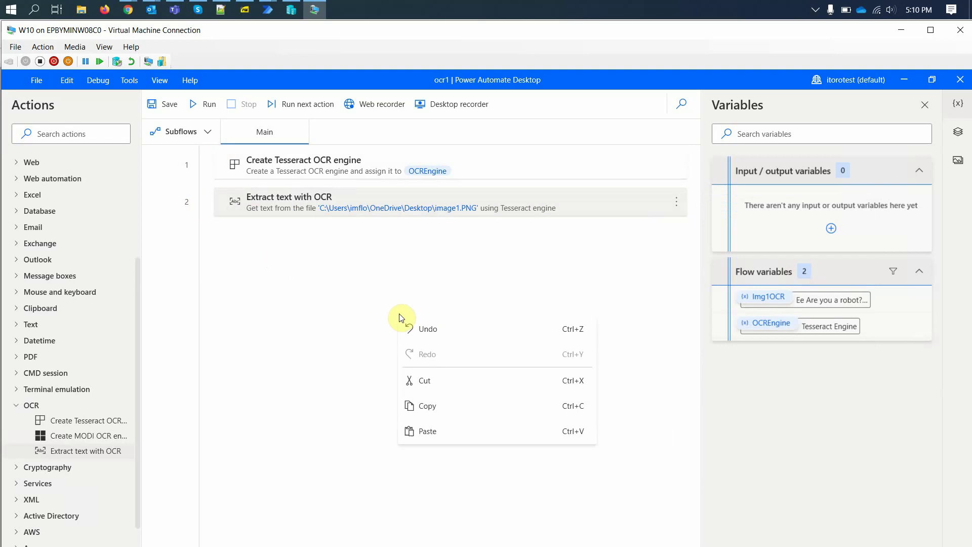
{"action": "left_click", "coordinate": [429, 433]}
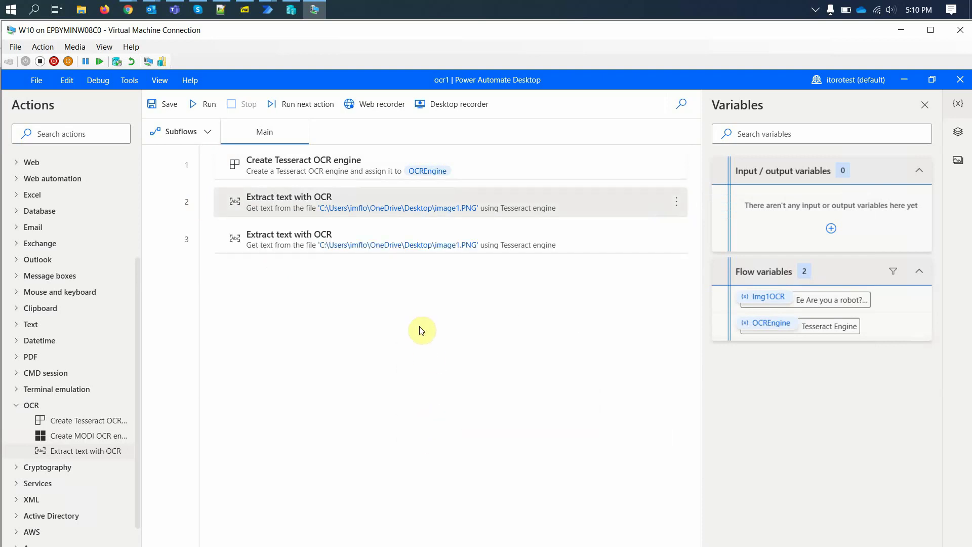
{"action": "right_click", "coordinate": [421, 330]}
{"action": "left_click", "coordinate": [446, 446]}
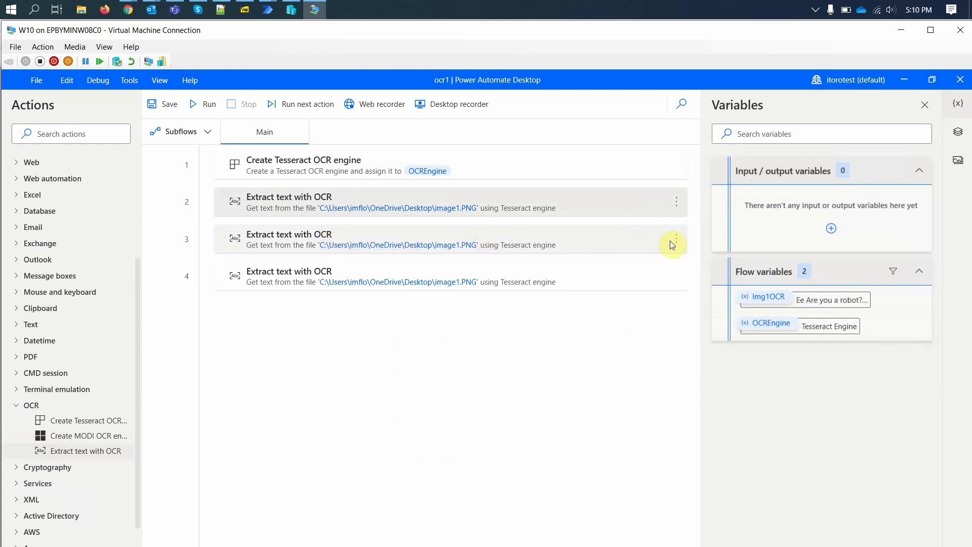
{"action": "double_click", "coordinate": [402, 239]}
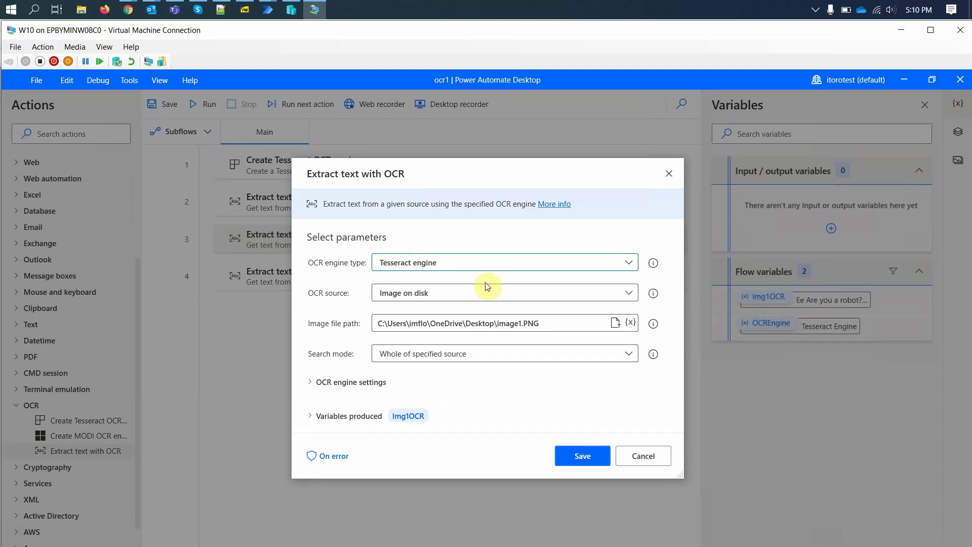
Set step 3's source image file to Desktop\image2.PNG
{"action": "left_click", "coordinate": [615, 322]}
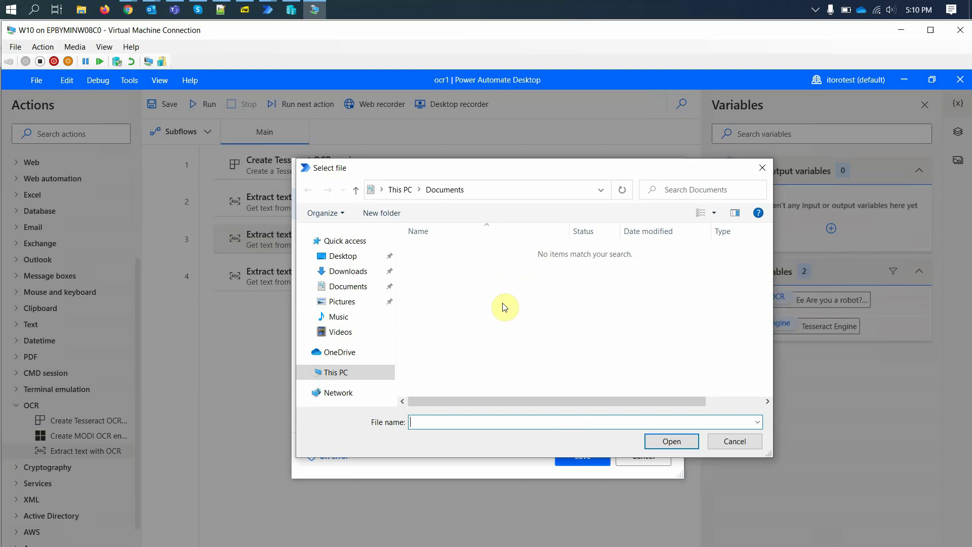
{"action": "left_click", "coordinate": [335, 256]}
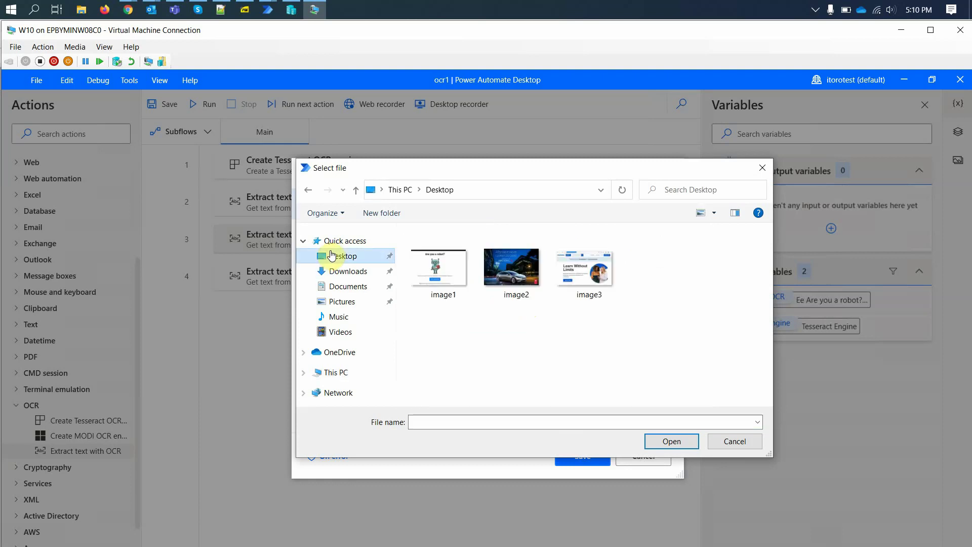
{"action": "left_click", "coordinate": [504, 273]}
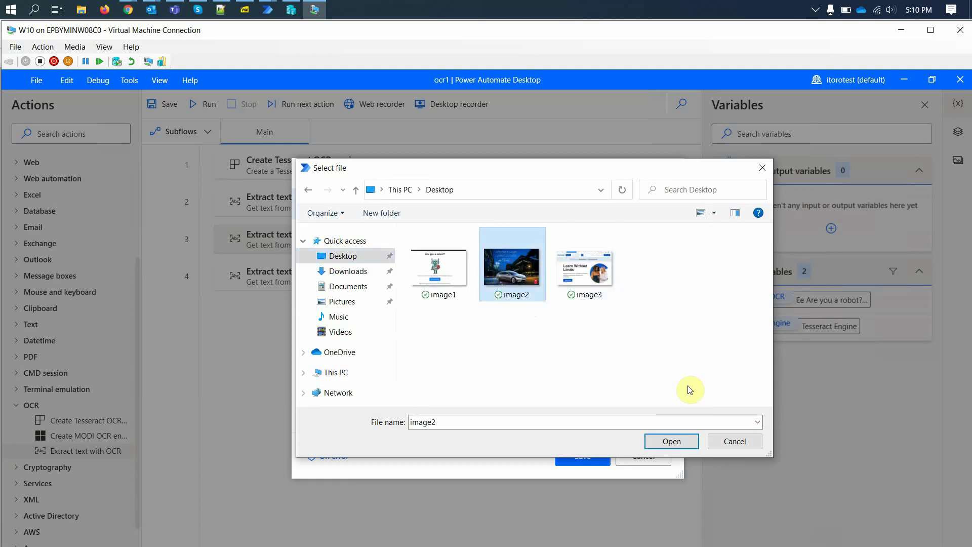
{"action": "left_click", "coordinate": [664, 442]}
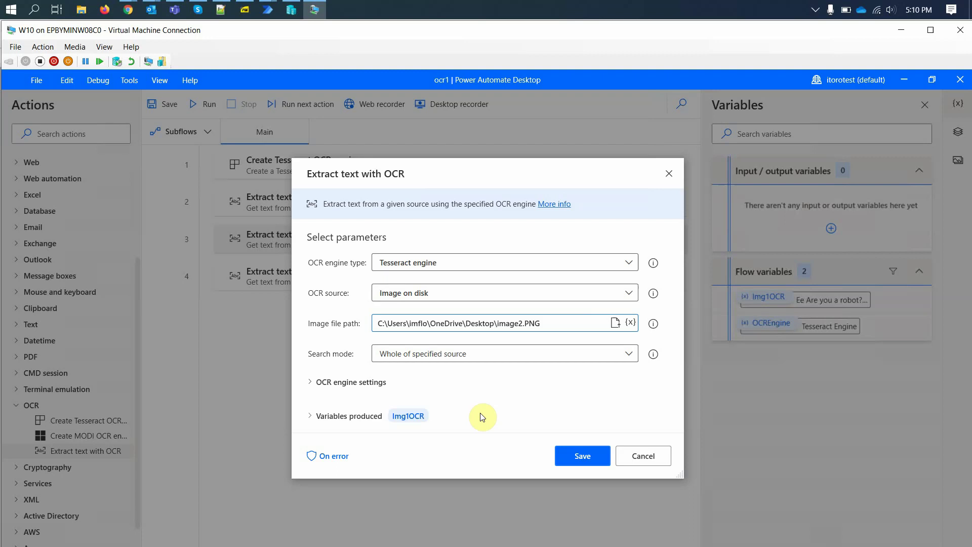
Rename step 3's output variable from Img1OCR to Imm2ocr and save the action
{"action": "left_click", "coordinate": [414, 420]}
{"action": "left_click", "coordinate": [417, 420]}
{"action": "left_click", "coordinate": [417, 420]}
{"action": "left_click", "coordinate": [418, 439]}
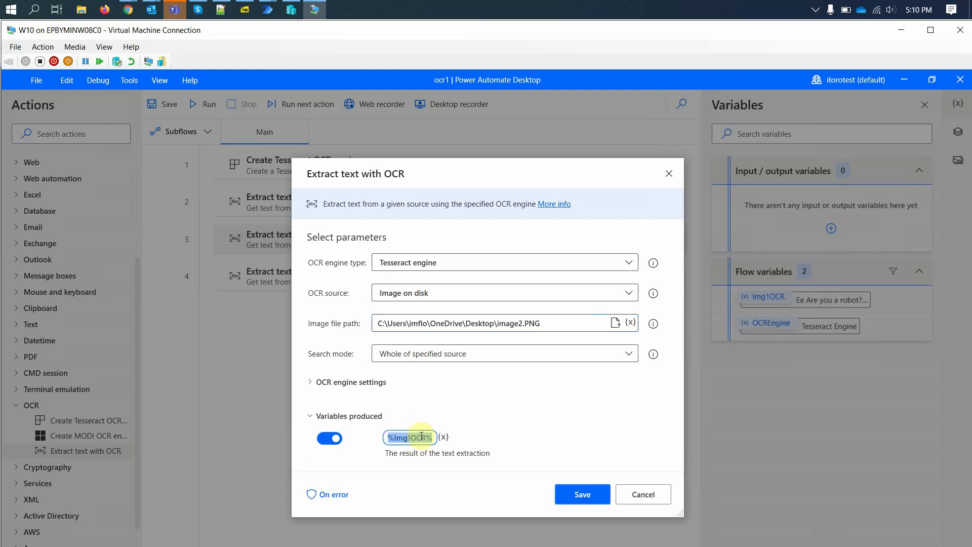
{"action": "left_click", "coordinate": [434, 439]}
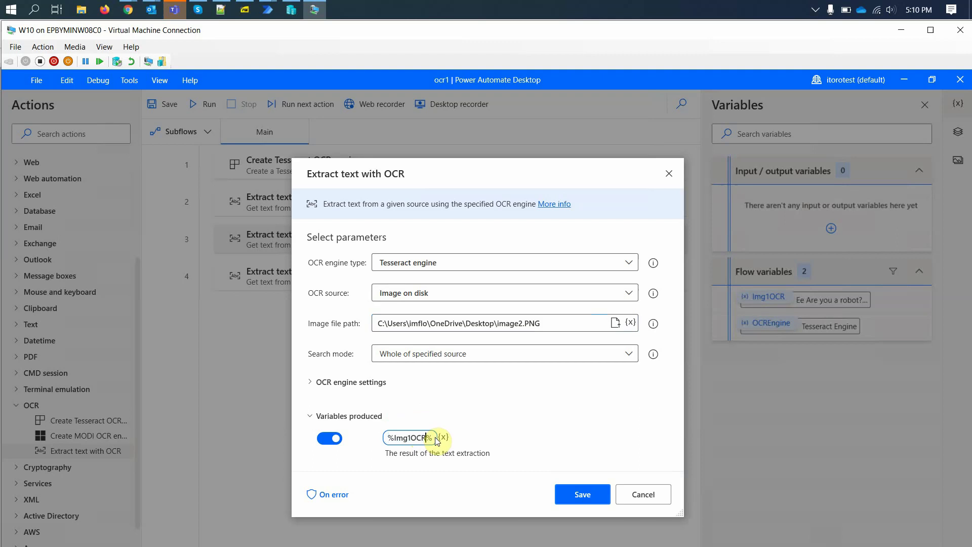
{"action": "key", "text": "BackSpace"}
{"action": "key", "text": "BackSpace"}
{"action": "key", "text": "BackSpace"}
{"action": "key", "text": "BackSpace"}
{"action": "key", "text": "BackSpace"}
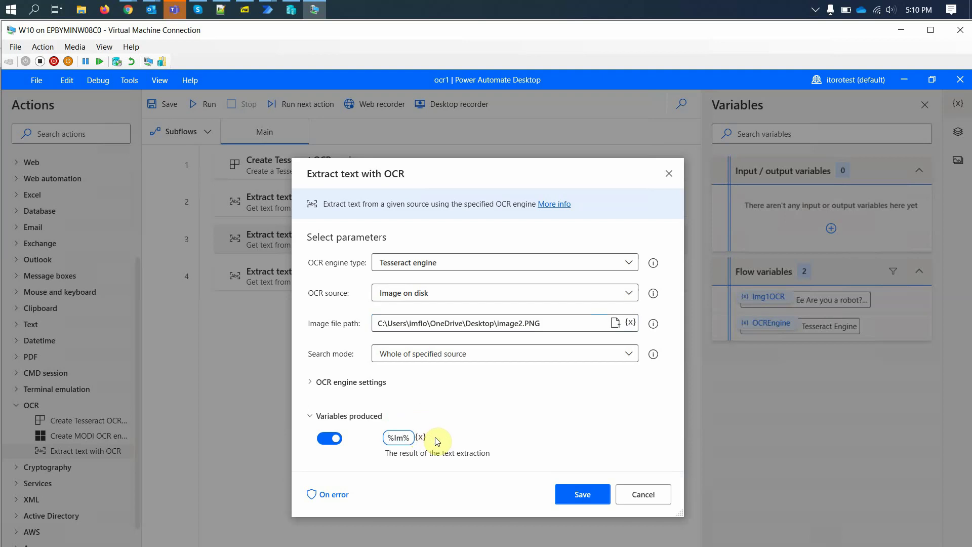
{"action": "type", "text": "m2ocr"}
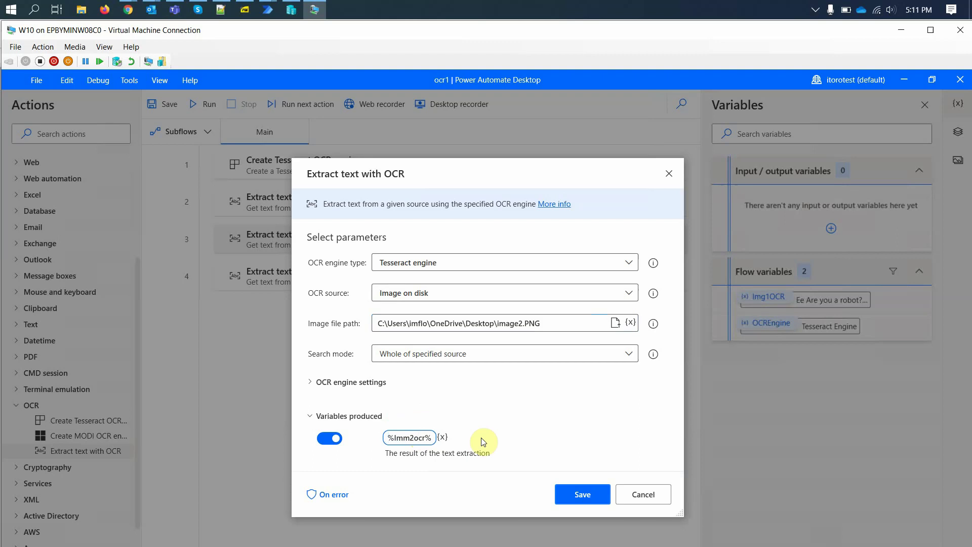
{"action": "left_click", "coordinate": [573, 494]}
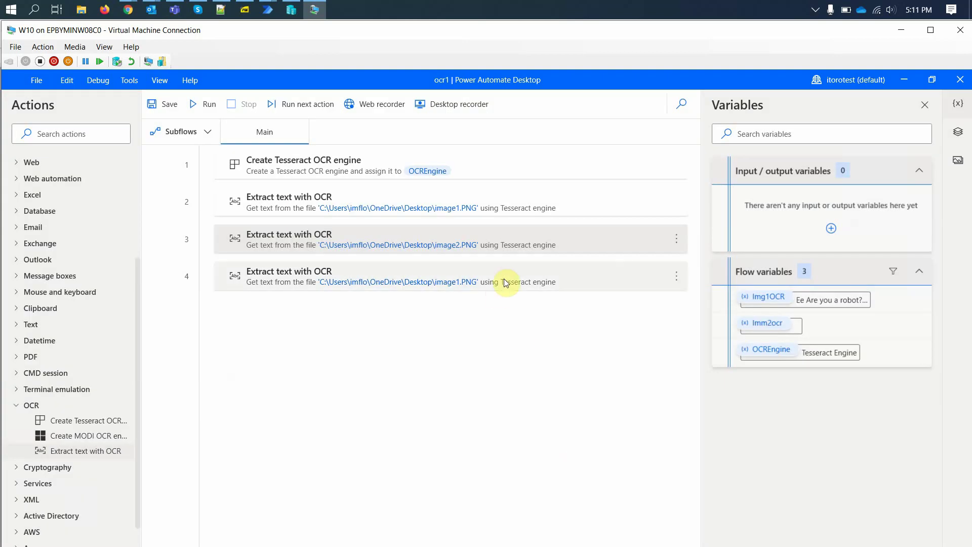
Point step 4's source image file to Desktop\image3.PNG
{"action": "double_click", "coordinate": [624, 281]}
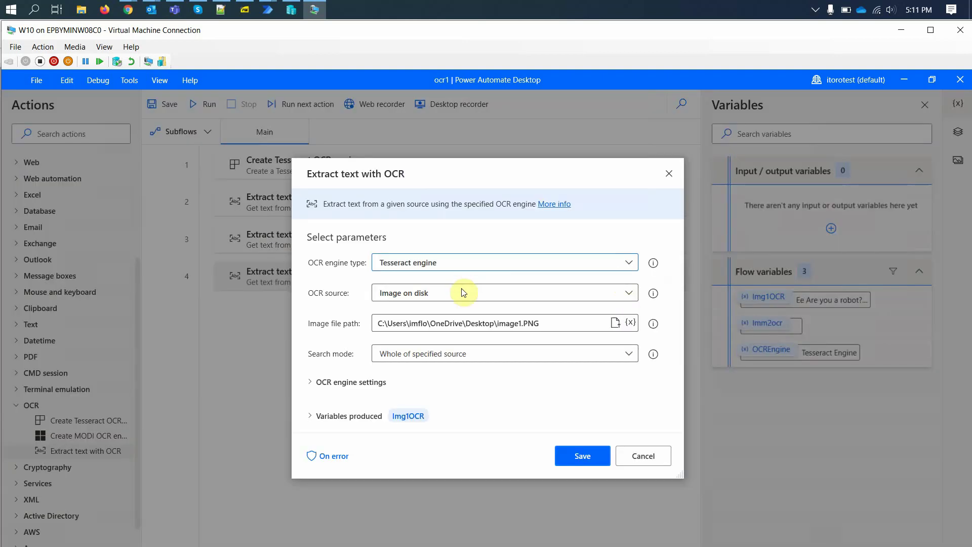
{"action": "left_click", "coordinate": [615, 323]}
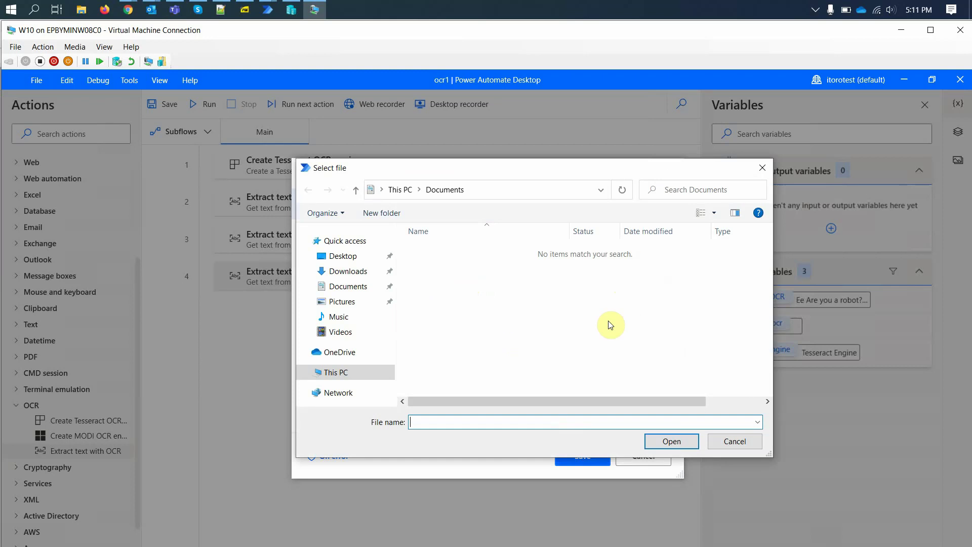
{"action": "left_click", "coordinate": [356, 243]}
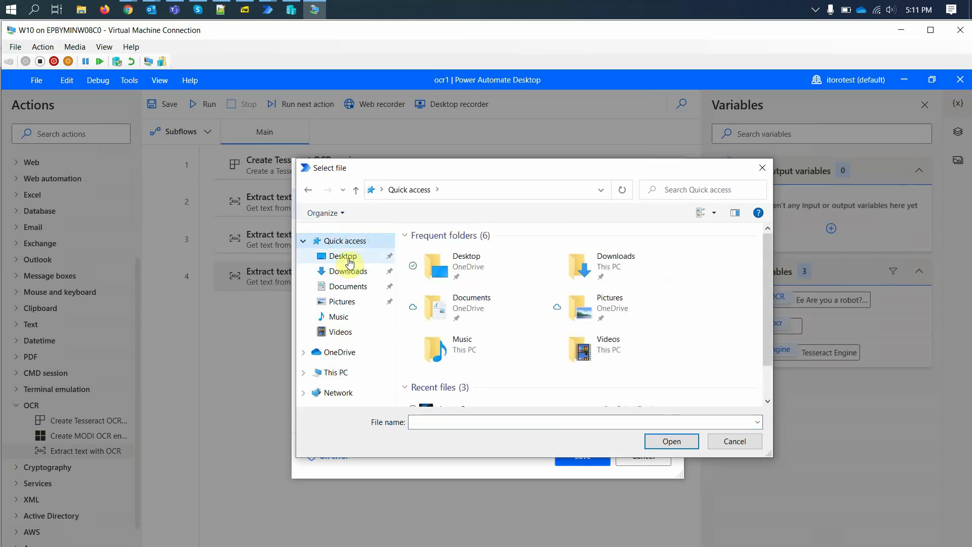
{"action": "left_click", "coordinate": [349, 260]}
{"action": "double_click", "coordinate": [593, 263]}
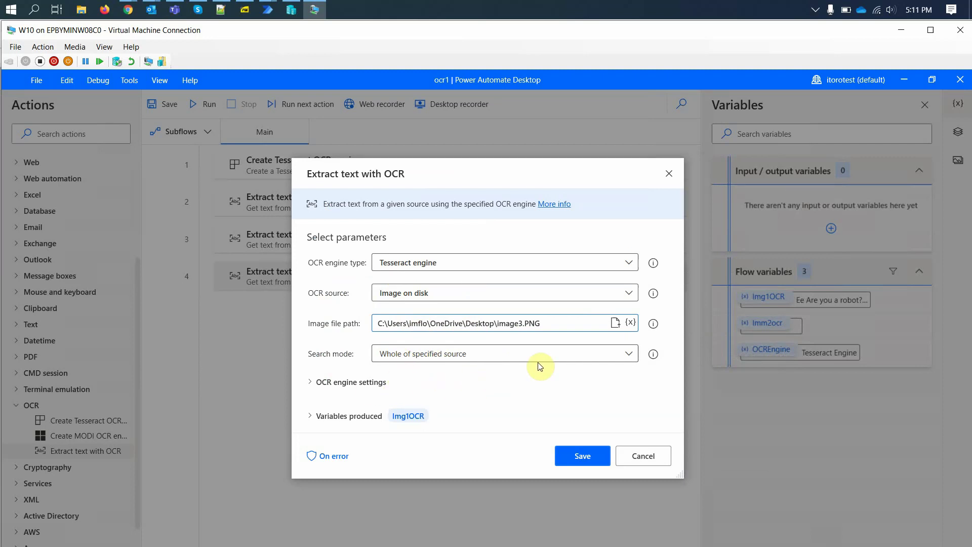
Rename step 4's output variable to Img3ocr and save the action
{"action": "left_click", "coordinate": [409, 420]}
{"action": "left_click", "coordinate": [408, 418]}
{"action": "left_click", "coordinate": [414, 417]}
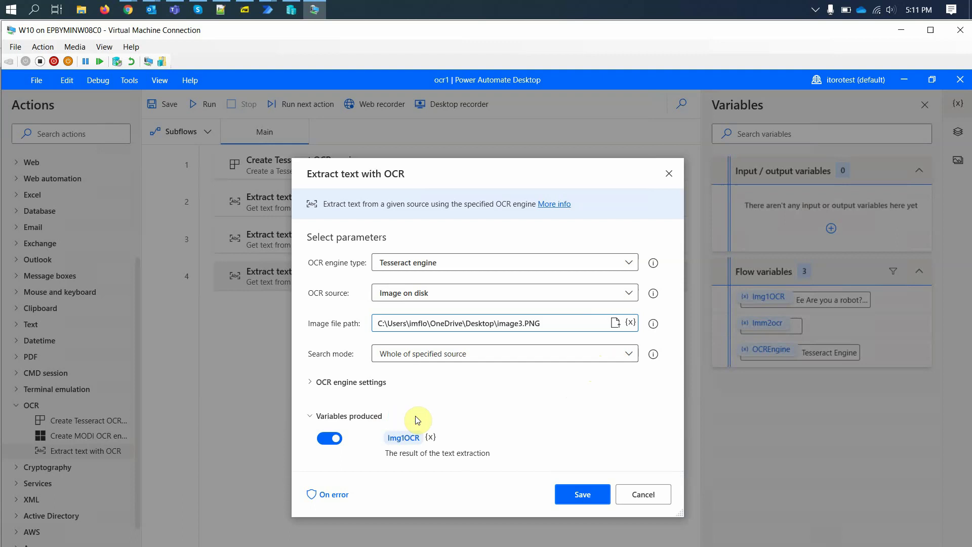
{"action": "left_click", "coordinate": [414, 439]}
{"action": "left_click", "coordinate": [425, 438]}
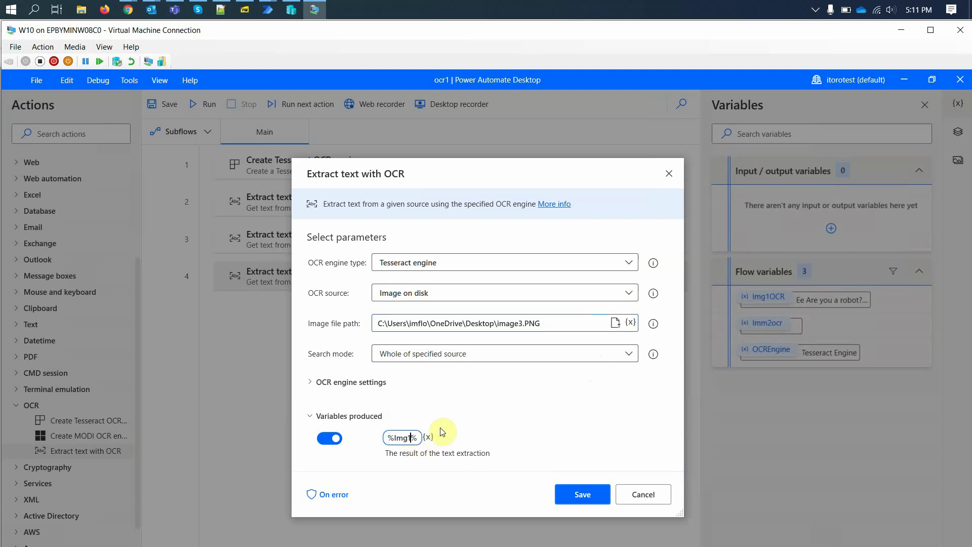
{"action": "key", "text": "BackSpace"}
{"action": "key", "text": "BackSpace"}
{"action": "type", "text": "m"}
{"action": "key", "text": "BackSpace"}
{"action": "type", "text": "g3ocr"}
{"action": "left_click", "coordinate": [578, 493]}
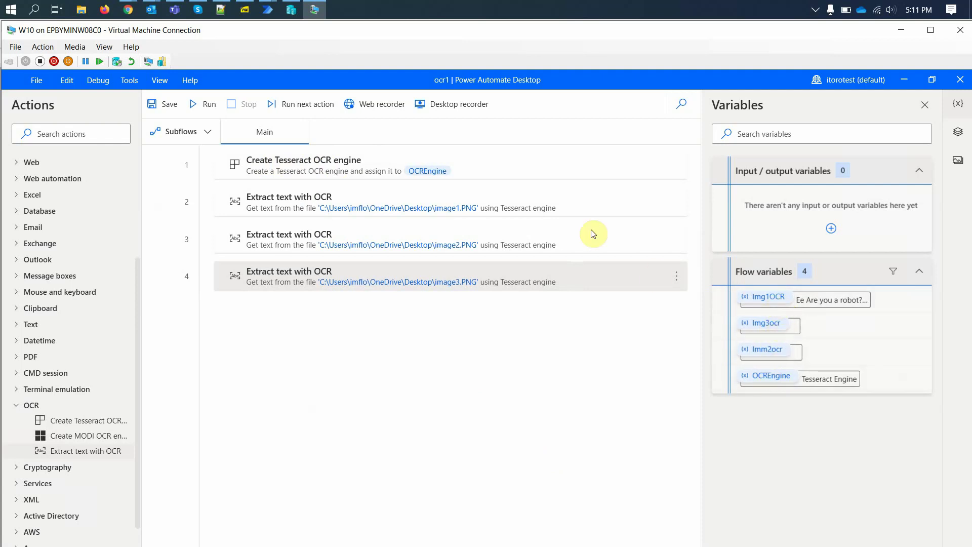
Run the ocr1 flow so Imm2ocr and Img3ocr receive text from image2 and image3
{"action": "left_click", "coordinate": [205, 106]}
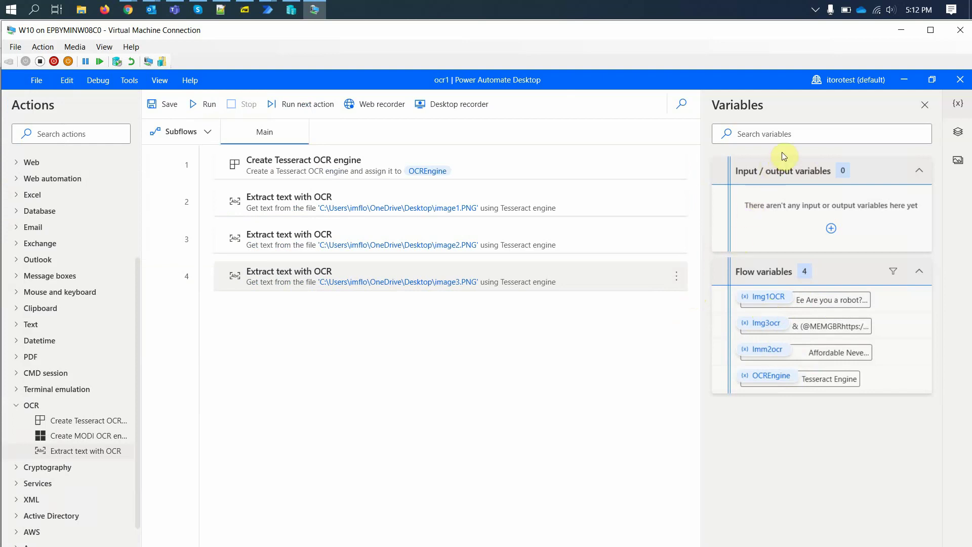
Snap the flow editor to the left half with the image1 photo on the right
{"action": "left_click", "coordinate": [934, 79]}
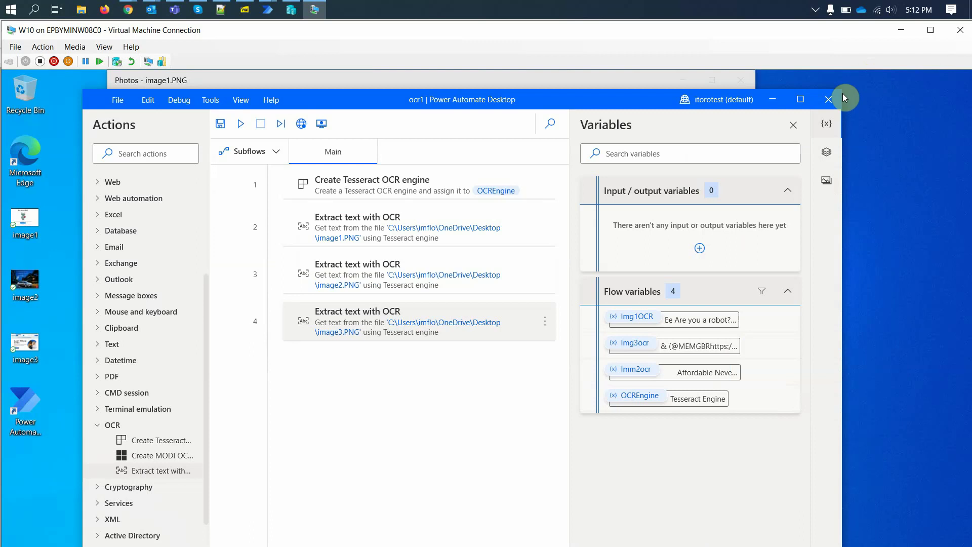
{"action": "key", "text": "super+Left"}
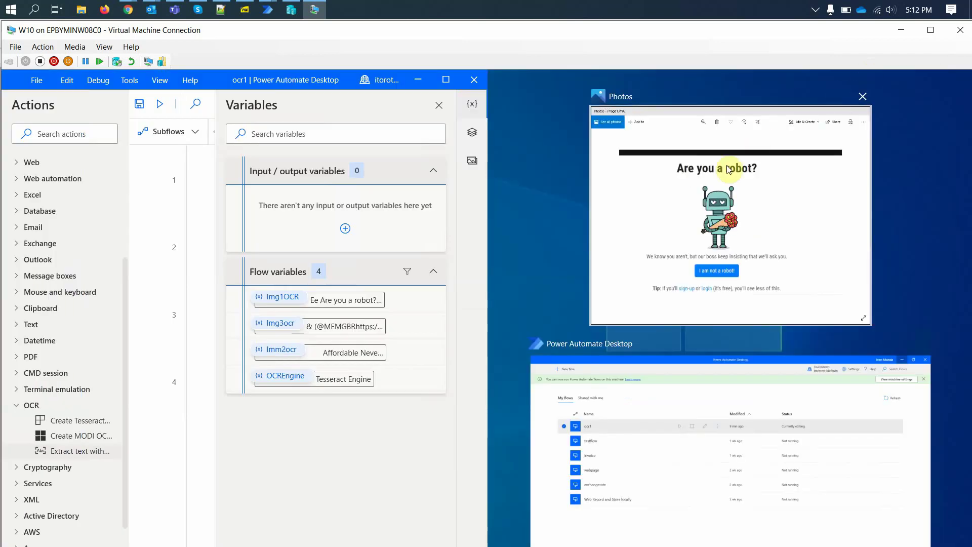
{"action": "left_click", "coordinate": [718, 188]}
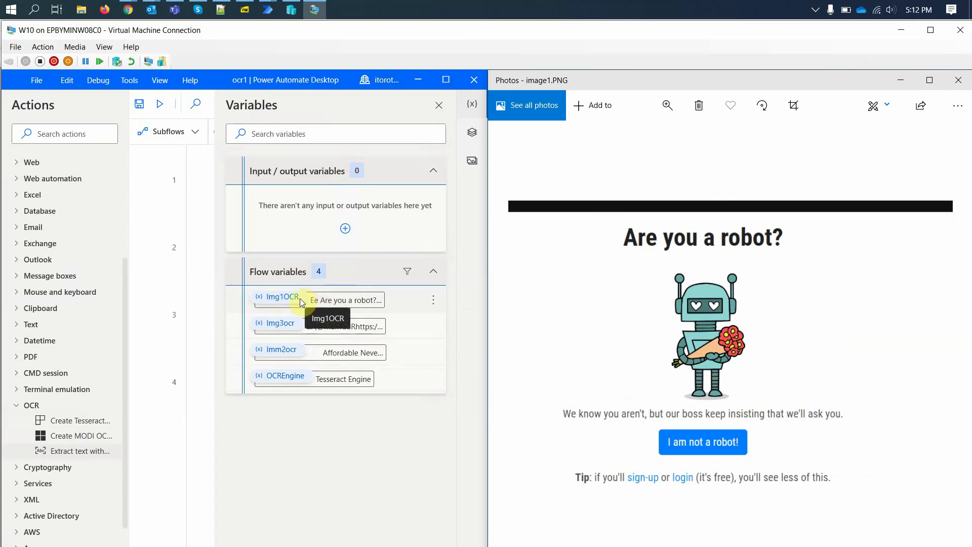
Check Img1OCR's full text against the photo, highlighting the stray 'Ee' and misread '1'
{"action": "double_click", "coordinate": [287, 301]}
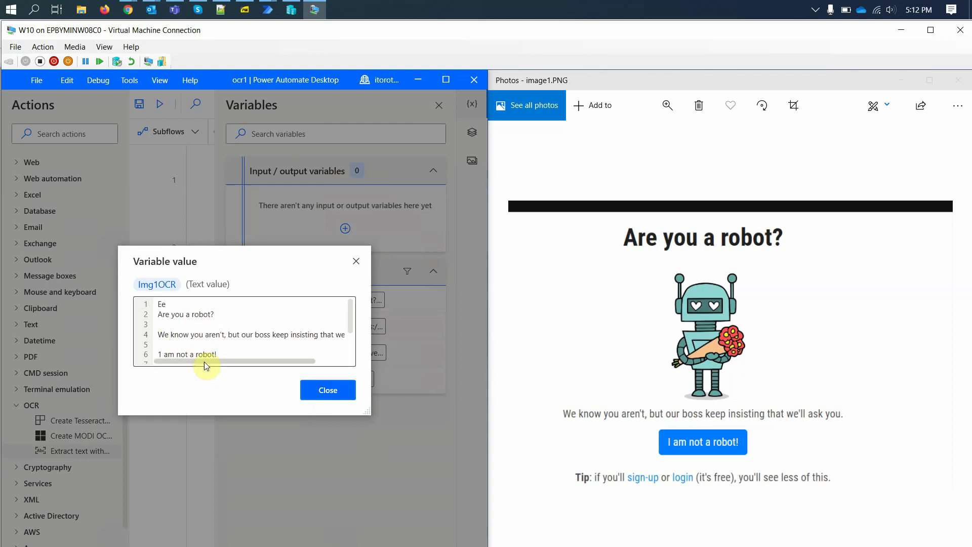
{"action": "left_click_drag", "start_coordinate": [205, 364], "coordinate": [171, 368]}
{"action": "left_click_drag", "start_coordinate": [350, 314], "coordinate": [213, 336]}
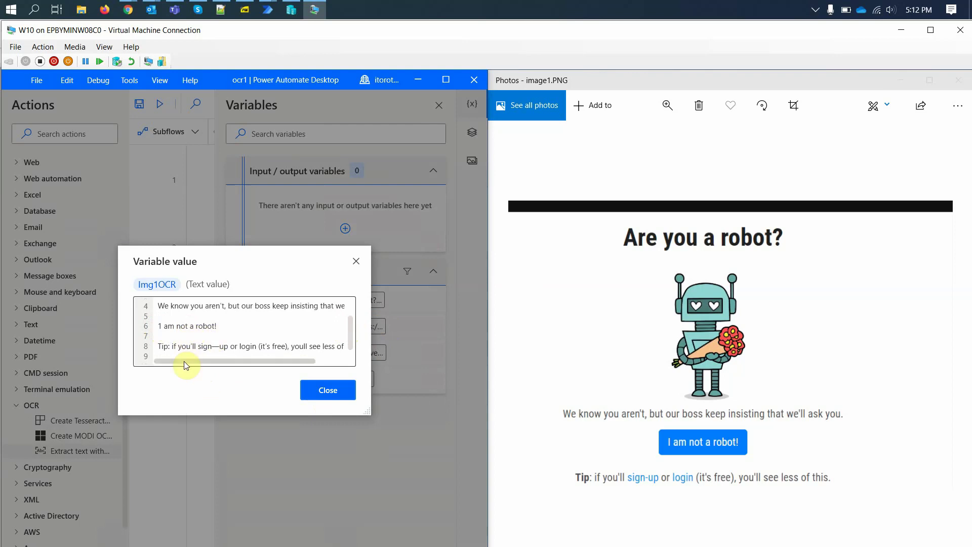
{"action": "mouse_move", "coordinate": [184, 360]}
{"action": "left_mouse_down"}
{"action": "mouse_move", "coordinate": [214, 365]}
{"action": "mouse_move", "coordinate": [167, 362]}
{"action": "left_mouse_up"}
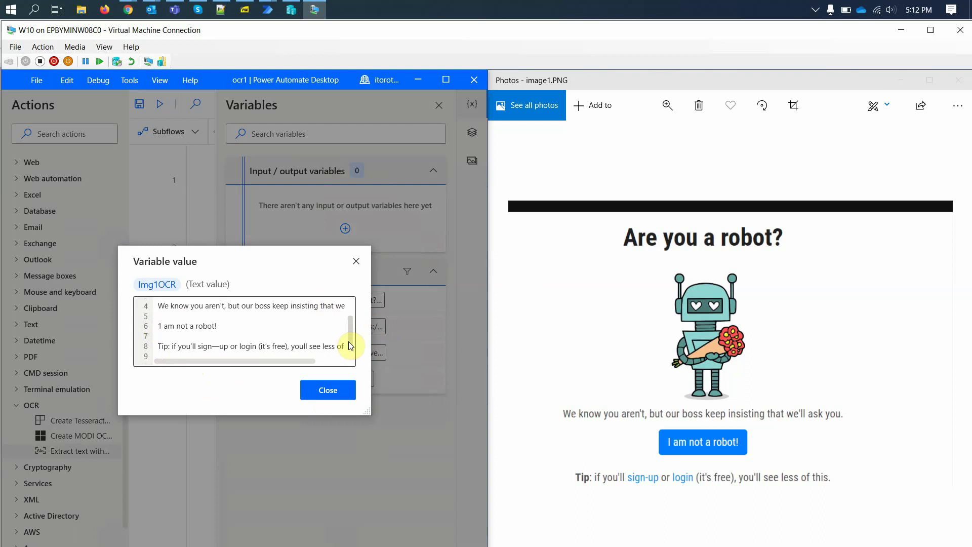
{"action": "left_click_drag", "start_coordinate": [348, 332], "coordinate": [348, 318]}
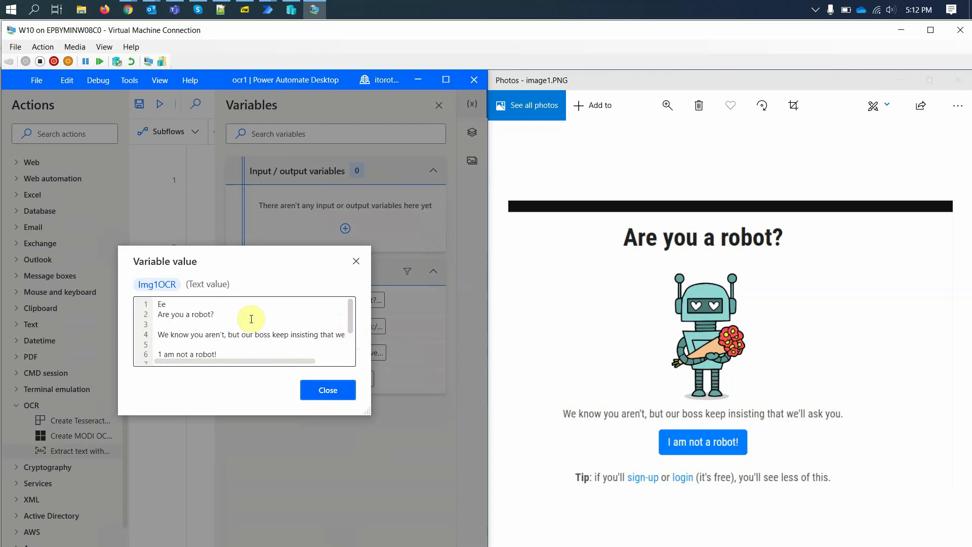
{"action": "double_click", "coordinate": [162, 304]}
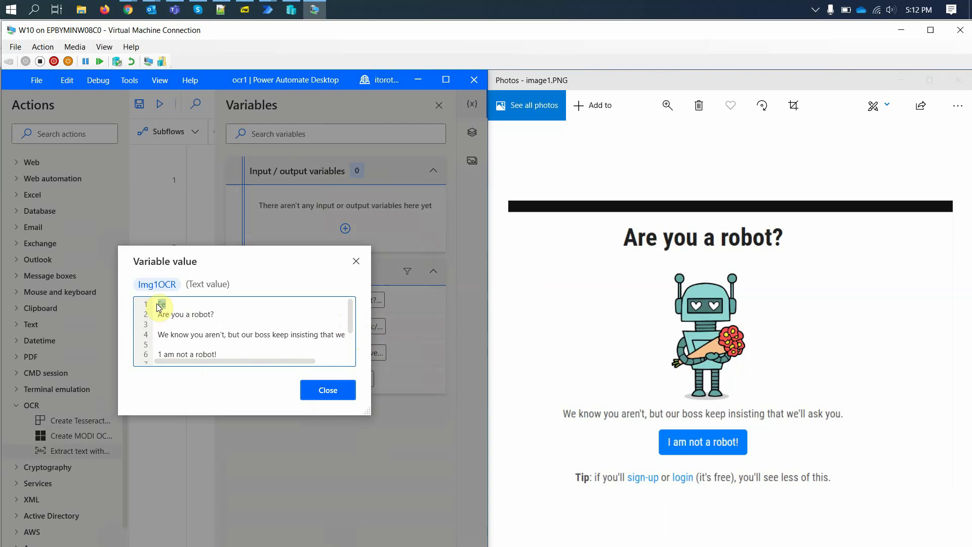
{"action": "left_click", "coordinate": [163, 356]}
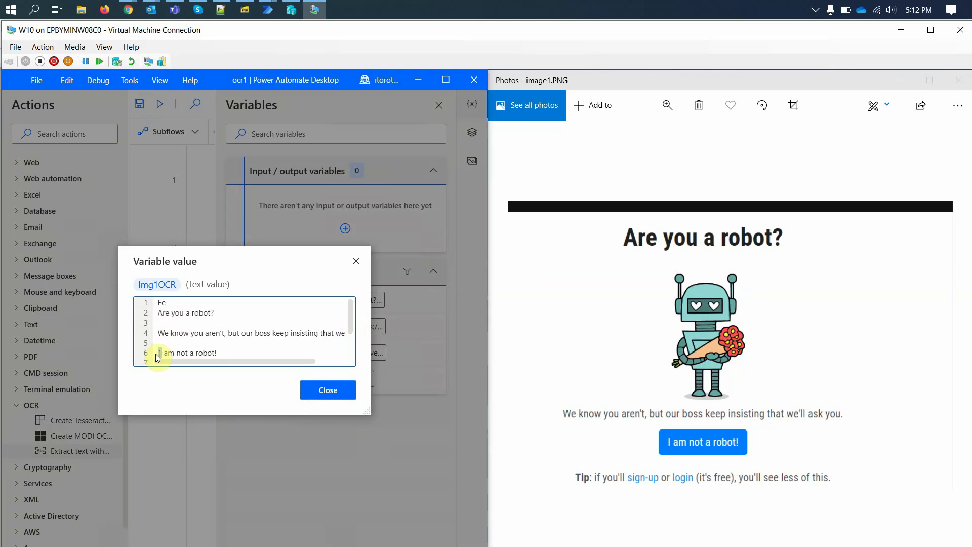
{"action": "double_click", "coordinate": [156, 353]}
{"action": "left_click", "coordinate": [357, 261]}
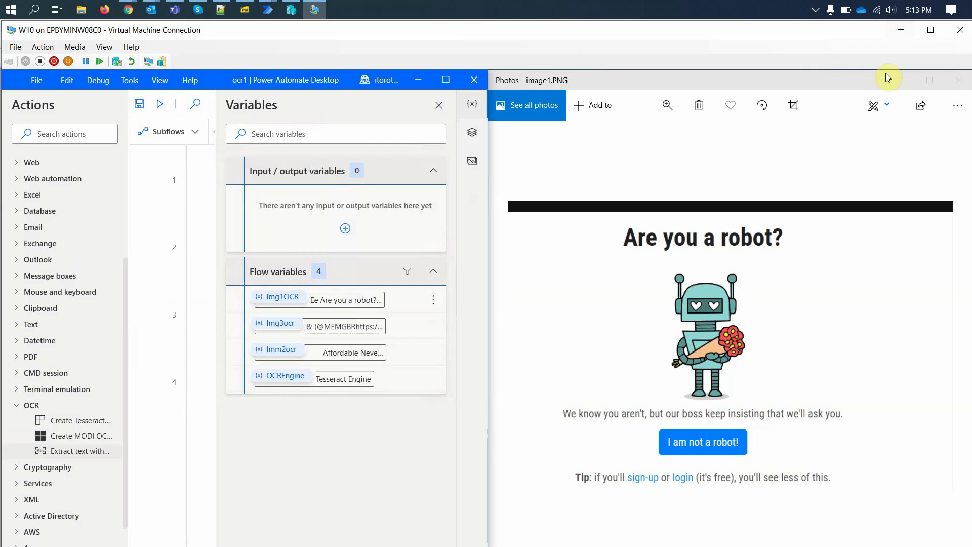
Close the image1 photo and show Imm2ocr's full text starting 'Affordable Never Looked So Good'
{"action": "double_click", "coordinate": [830, 86]}
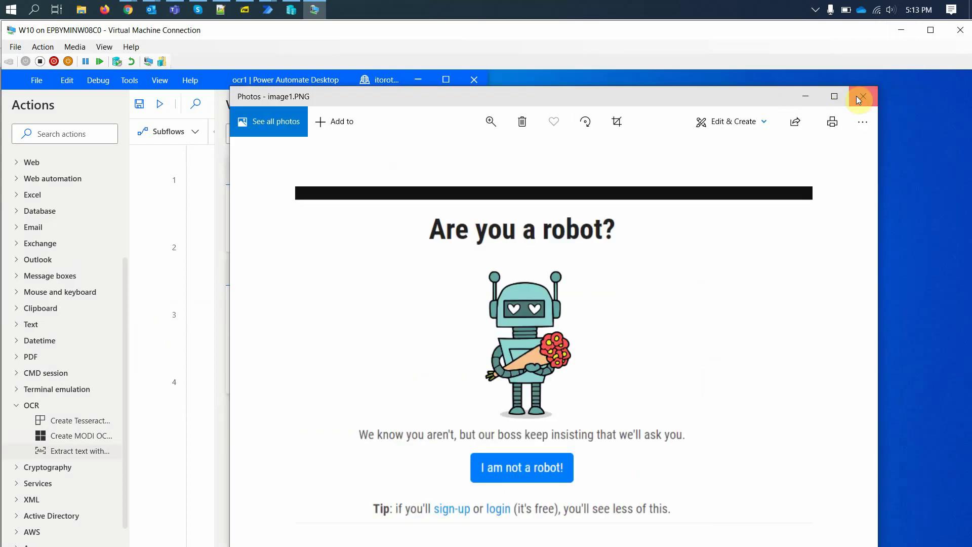
{"action": "left_click", "coordinate": [860, 96]}
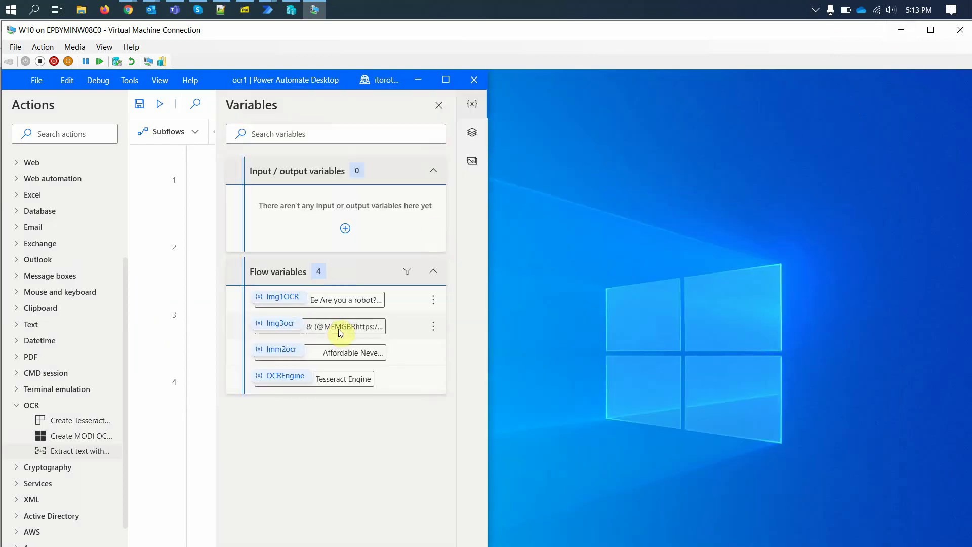
{"action": "double_click", "coordinate": [334, 354]}
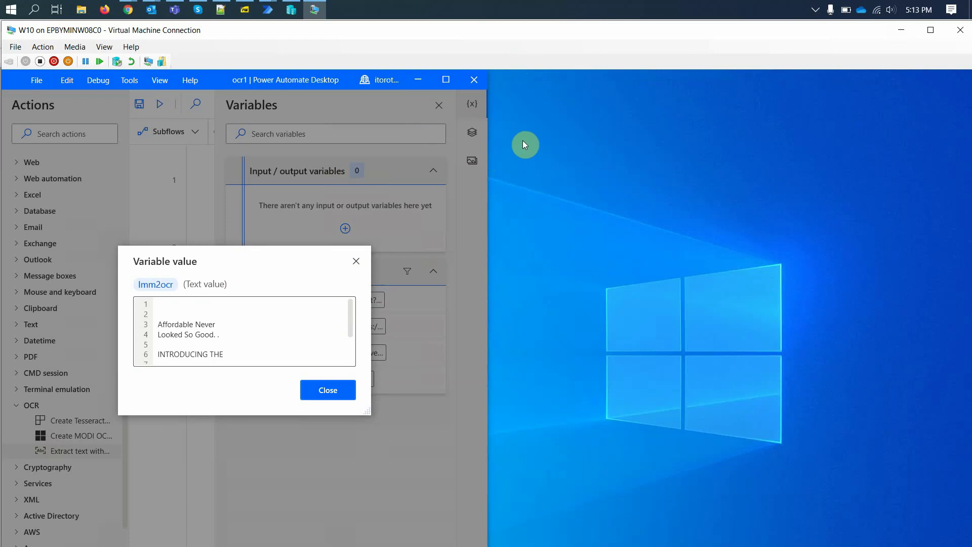
Open image2 in Photos, snapped right, with the flow editor snapped left
{"action": "left_click", "coordinate": [334, 390]}
{"action": "left_click", "coordinate": [419, 81]}
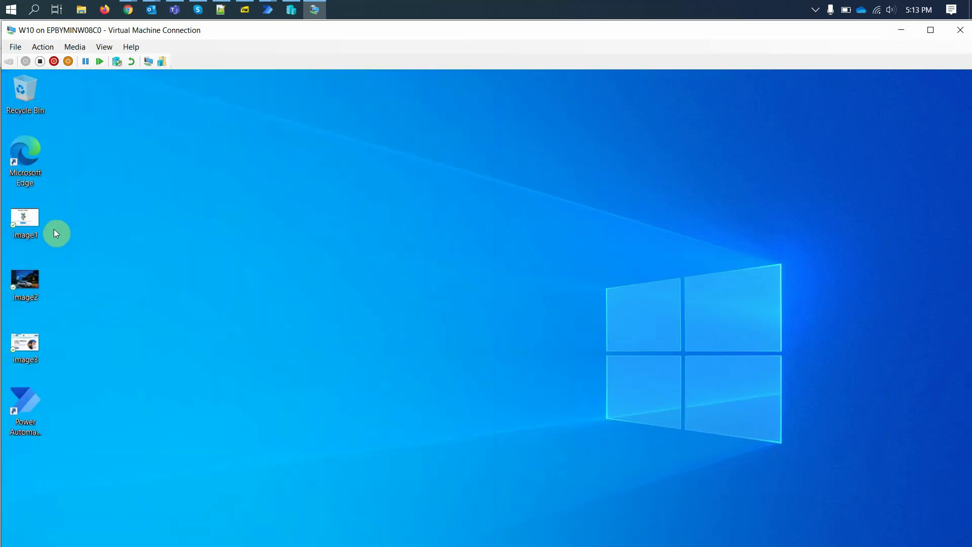
{"action": "double_click", "coordinate": [30, 284]}
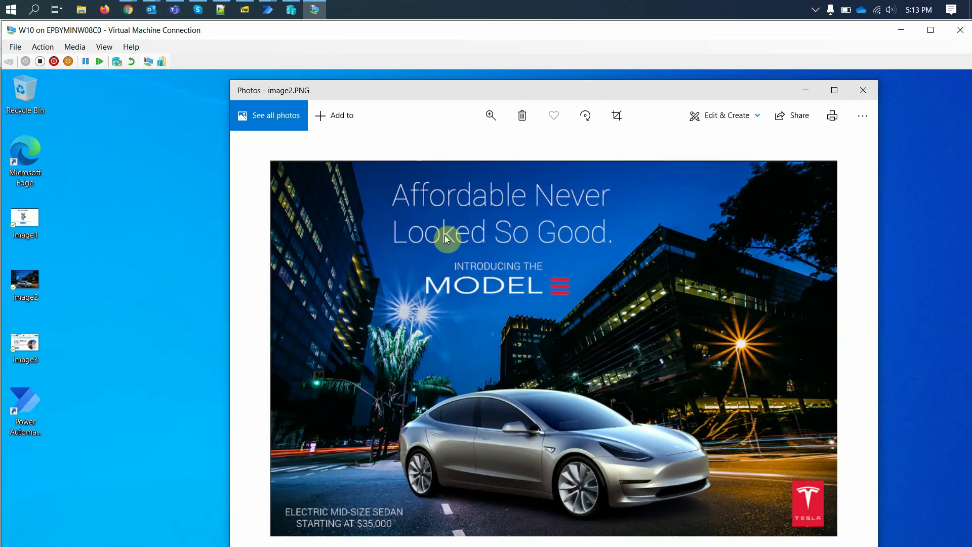
{"action": "key", "text": "super+Right"}
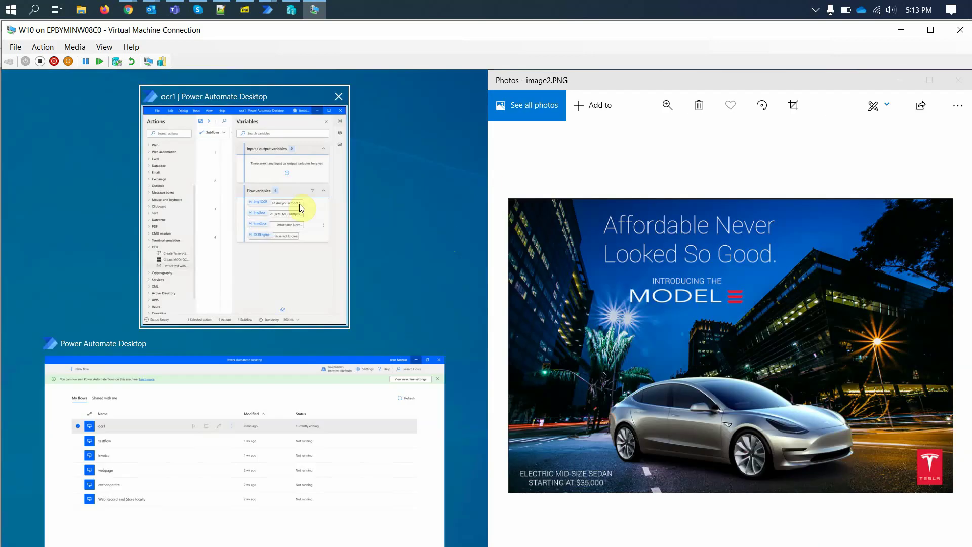
{"action": "left_click", "coordinate": [299, 203]}
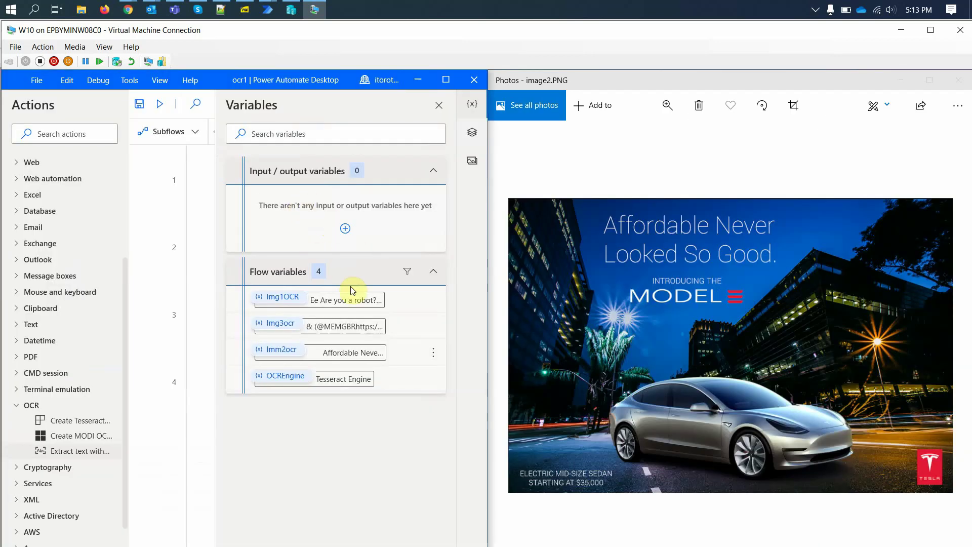
Compare Imm2ocr's text with the car advert, highlighting garbled lines 8 and 9
{"action": "double_click", "coordinate": [328, 352]}
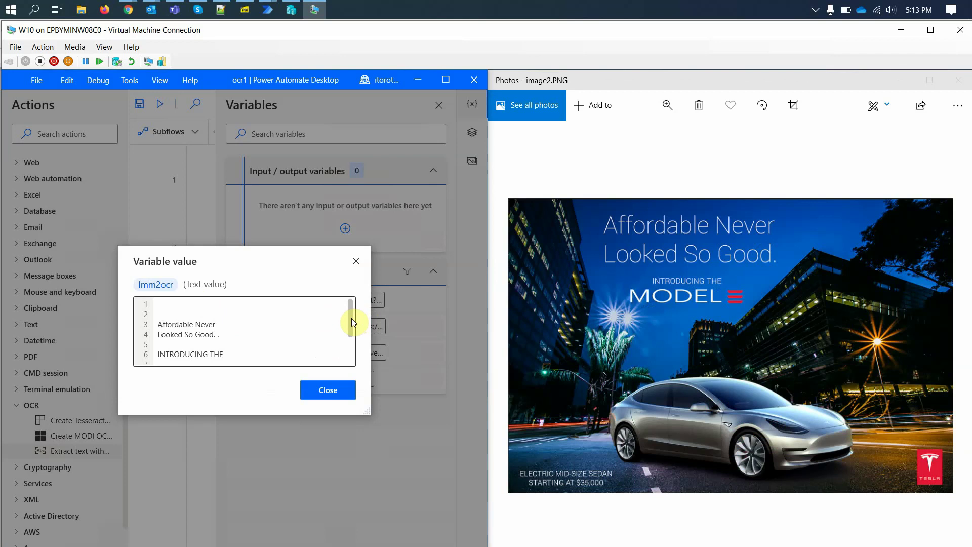
{"action": "left_click_drag", "start_coordinate": [351, 318], "coordinate": [350, 350]}
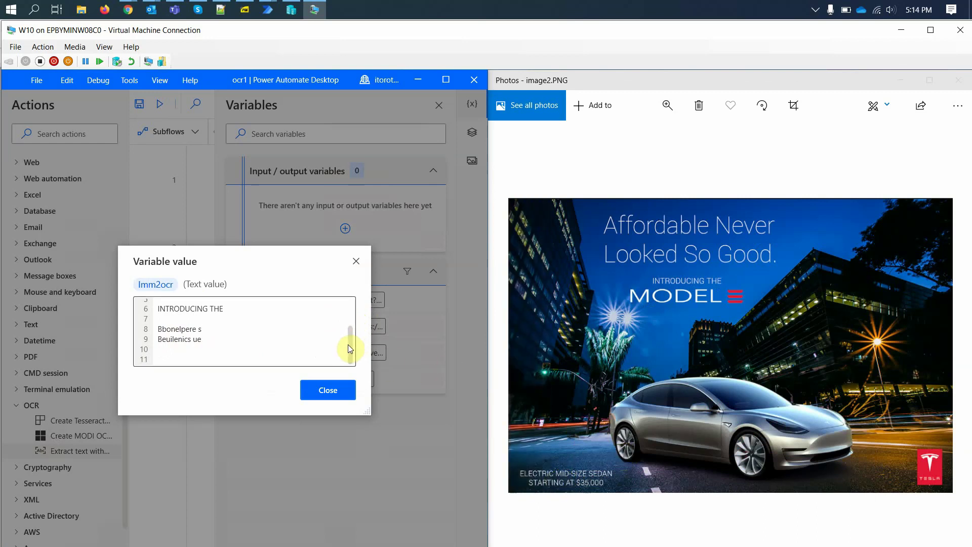
{"action": "left_click_drag", "start_coordinate": [348, 344], "coordinate": [353, 316]}
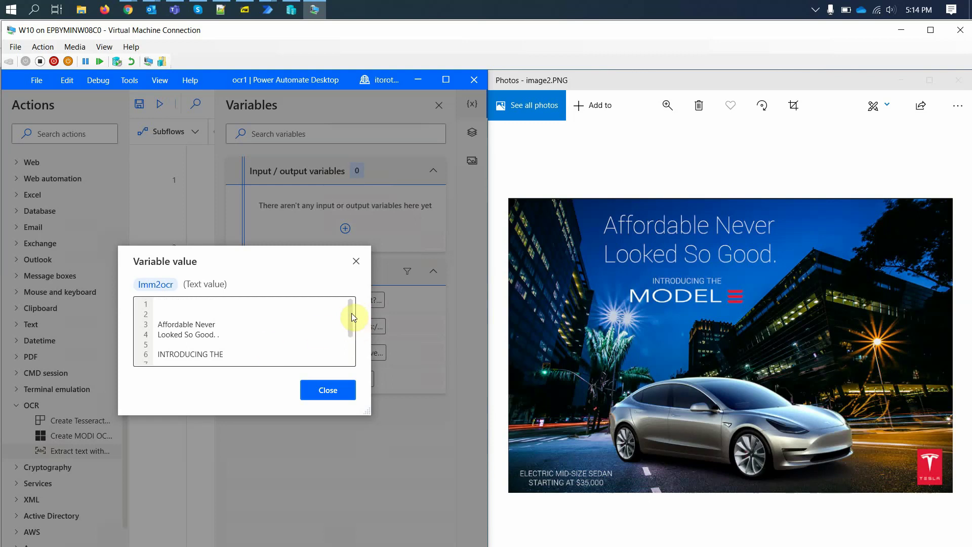
{"action": "left_click_drag", "start_coordinate": [352, 313], "coordinate": [344, 356]}
{"action": "left_click_drag", "start_coordinate": [158, 330], "coordinate": [197, 340]}
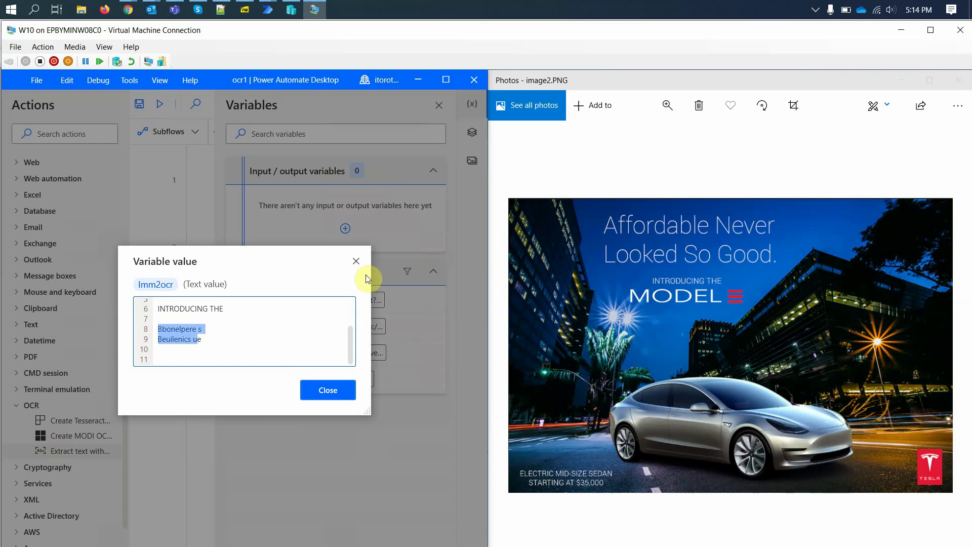
{"action": "left_click", "coordinate": [340, 392]}
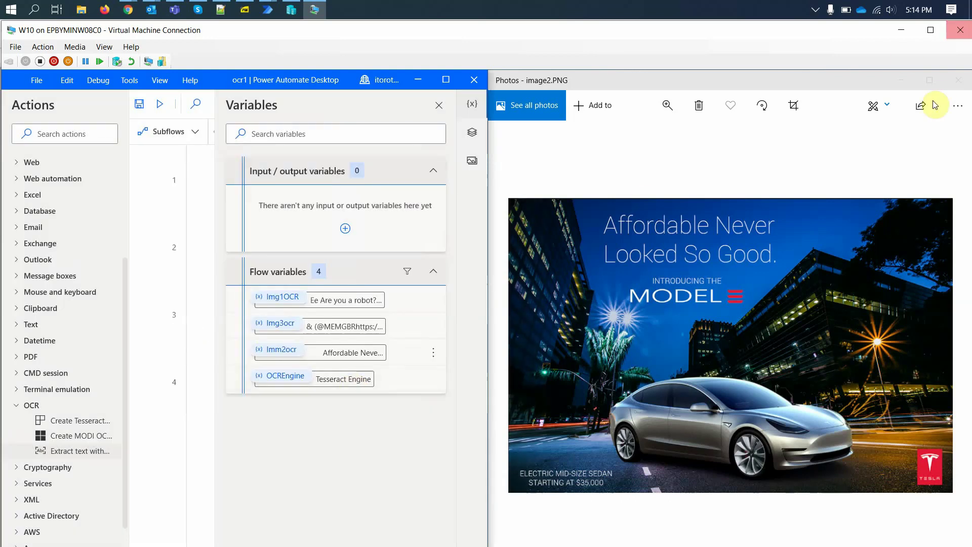
{"action": "left_click", "coordinate": [841, 100]}
{"action": "left_click_drag", "start_coordinate": [839, 81], "coordinate": [906, 83]}
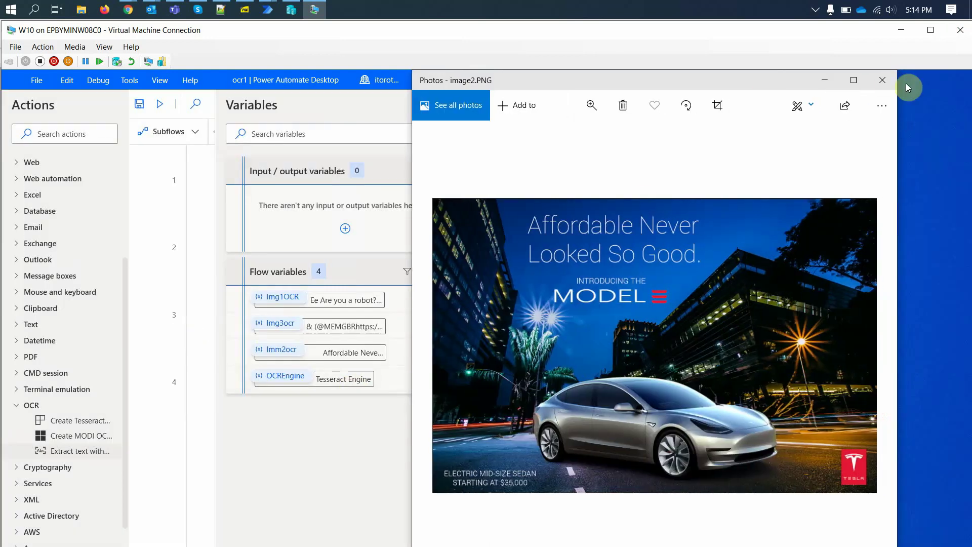
Replace image2 with image3.PNG's Coursera page in Photos, snapped beside the ocr1 flow
{"action": "left_click", "coordinate": [890, 84]}
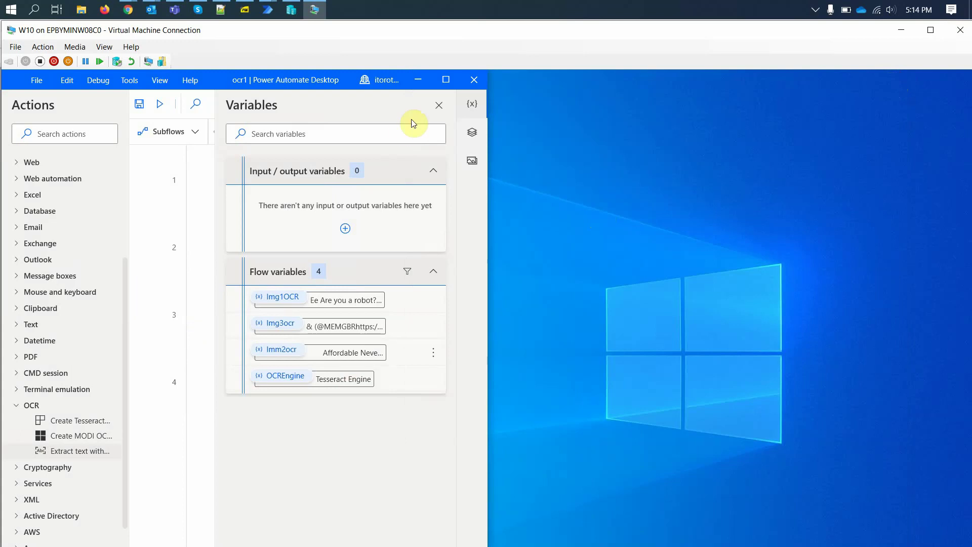
{"action": "left_click", "coordinate": [418, 81]}
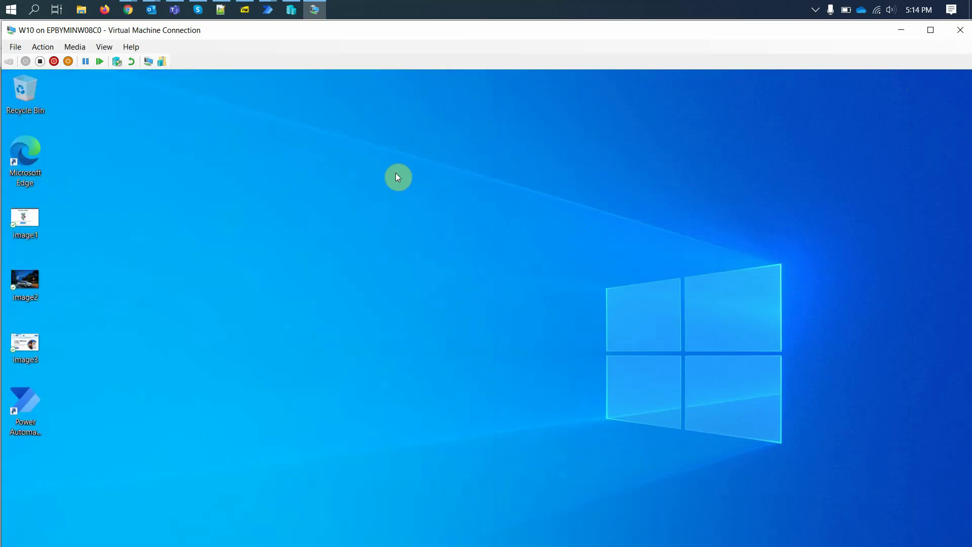
{"action": "double_click", "coordinate": [20, 343]}
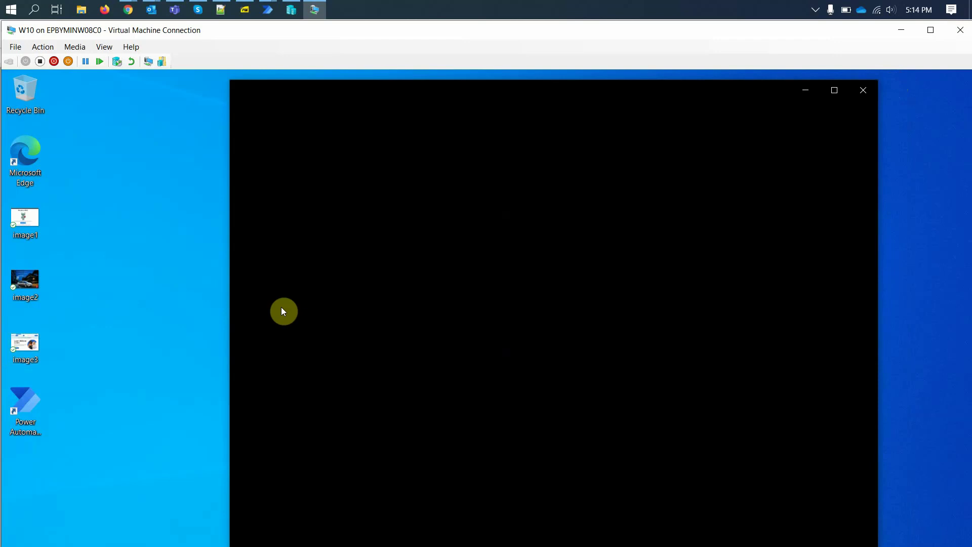
{"action": "key", "text": "Left"}
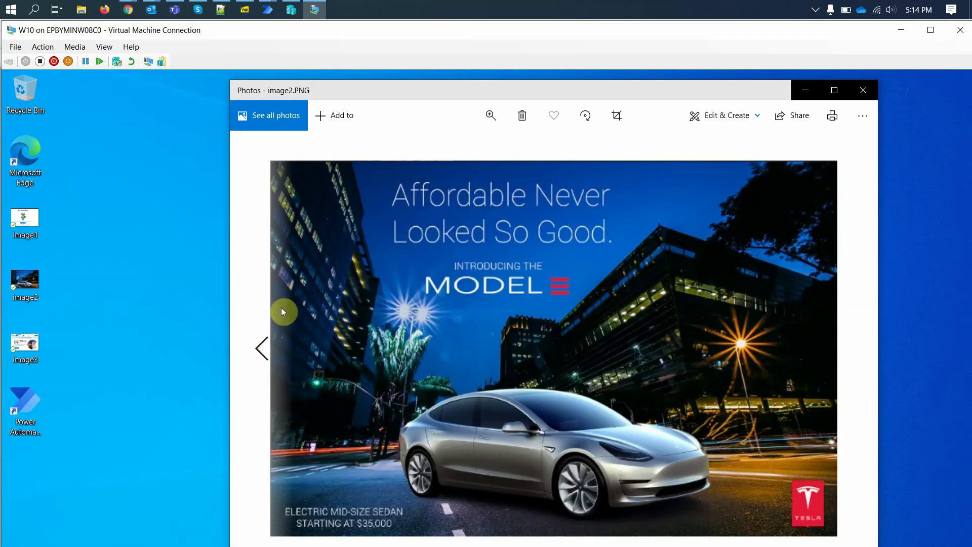
{"action": "key", "text": "super"}
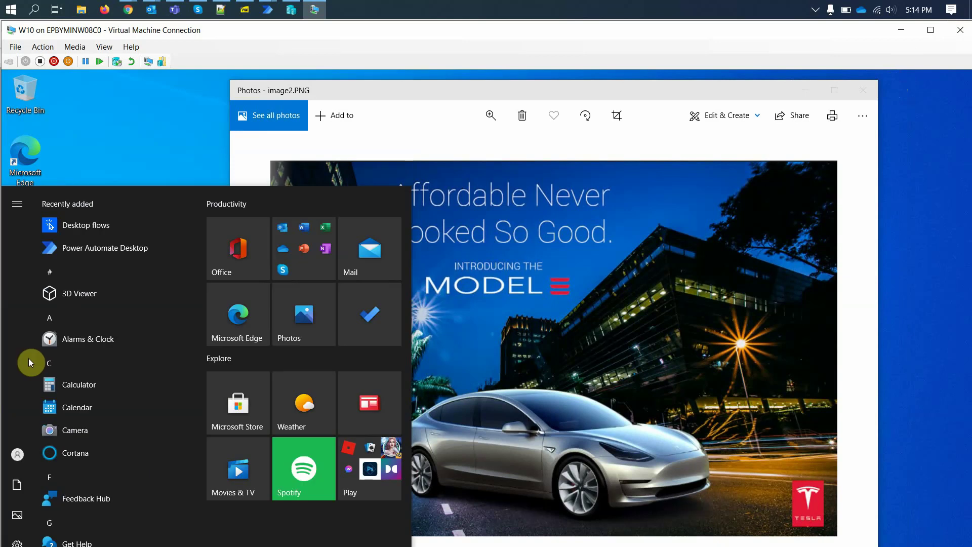
{"action": "key", "text": "Escape"}
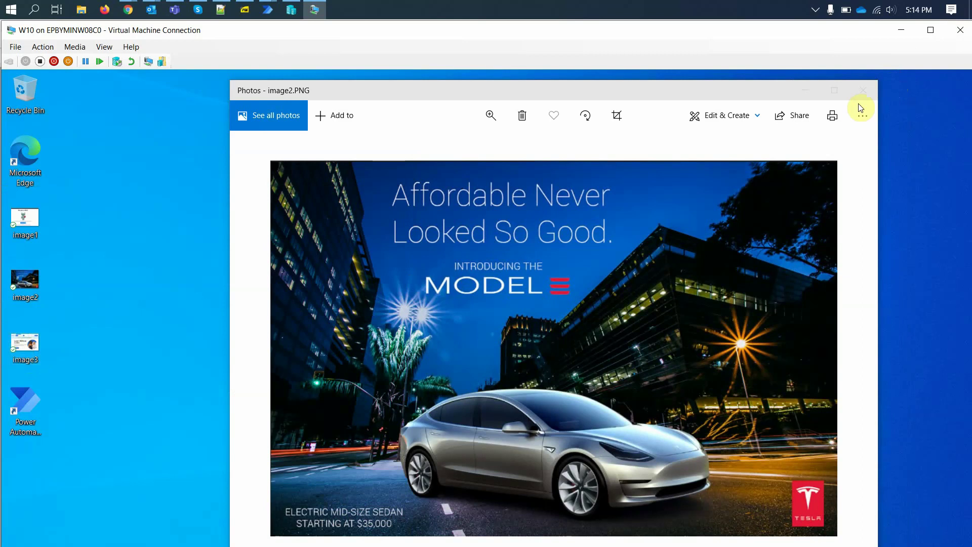
{"action": "key", "text": "Right"}
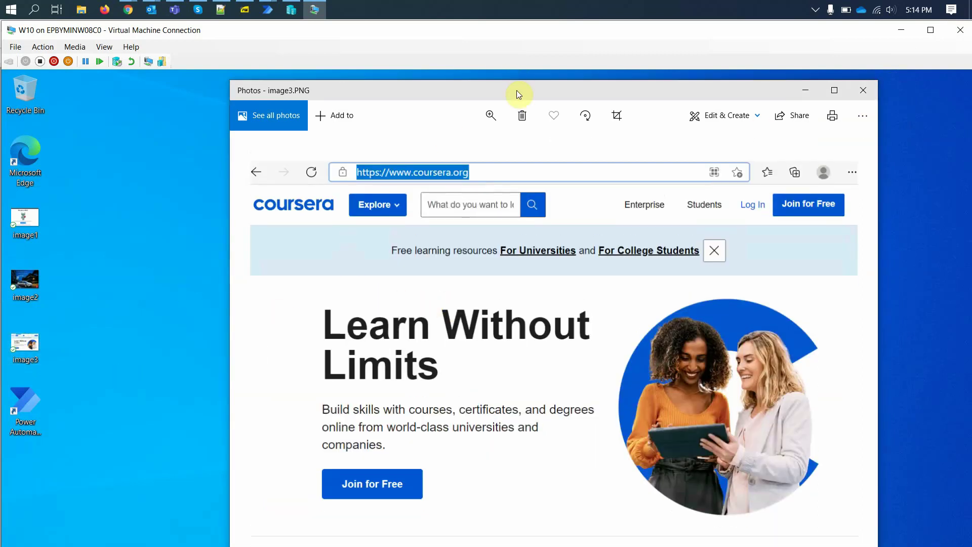
{"action": "key", "text": "super+Right"}
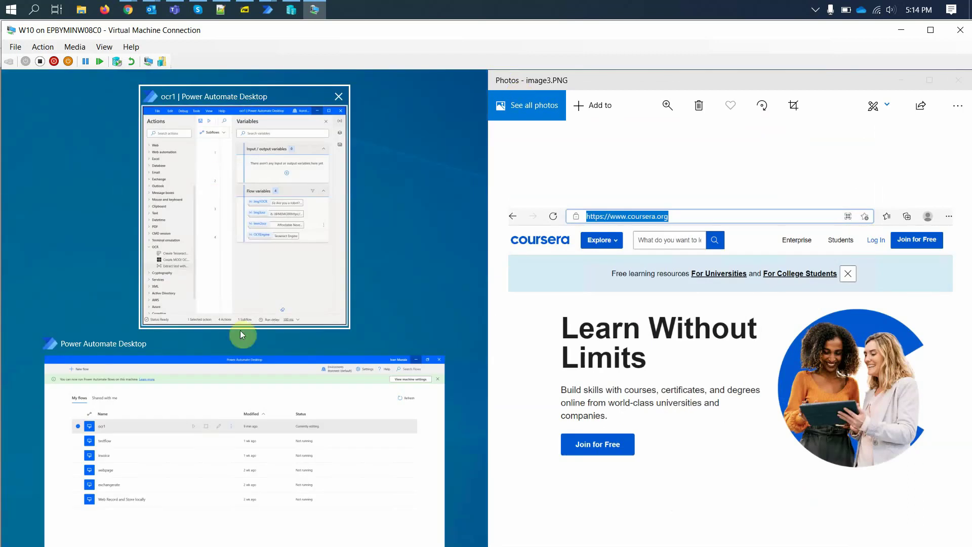
{"action": "left_click", "coordinate": [264, 229]}
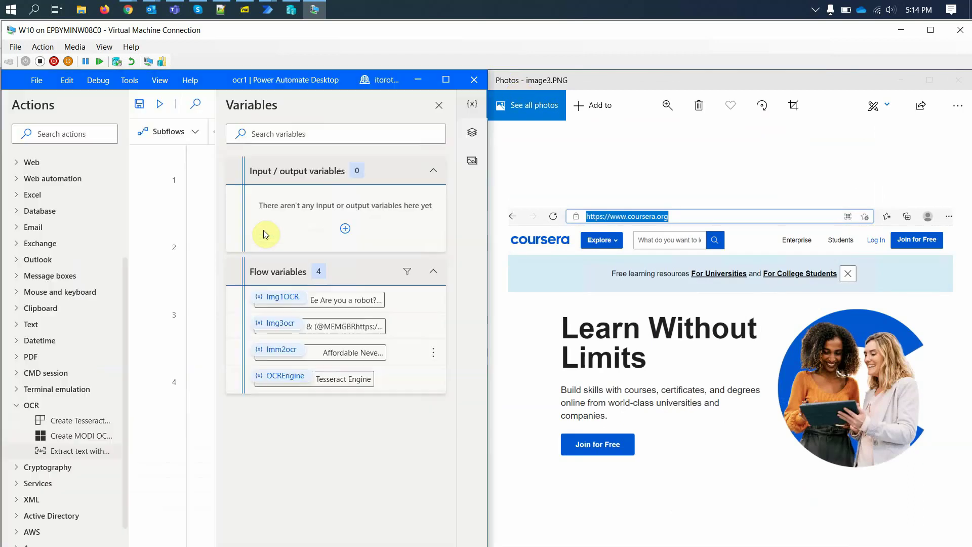
Read through Img3ocr's full extracted text alongside the Coursera image
{"action": "double_click", "coordinate": [349, 329]}
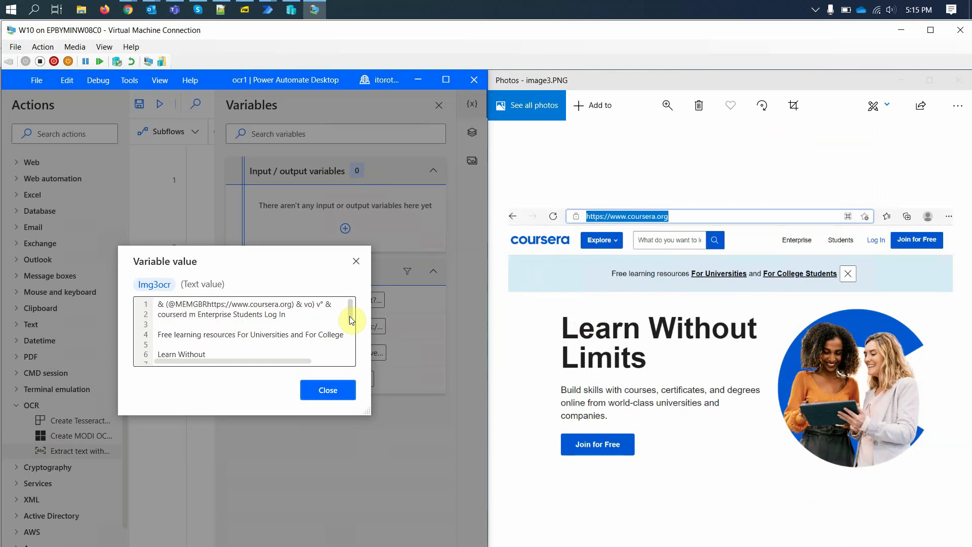
{"action": "left_click_drag", "start_coordinate": [349, 315], "coordinate": [351, 331]}
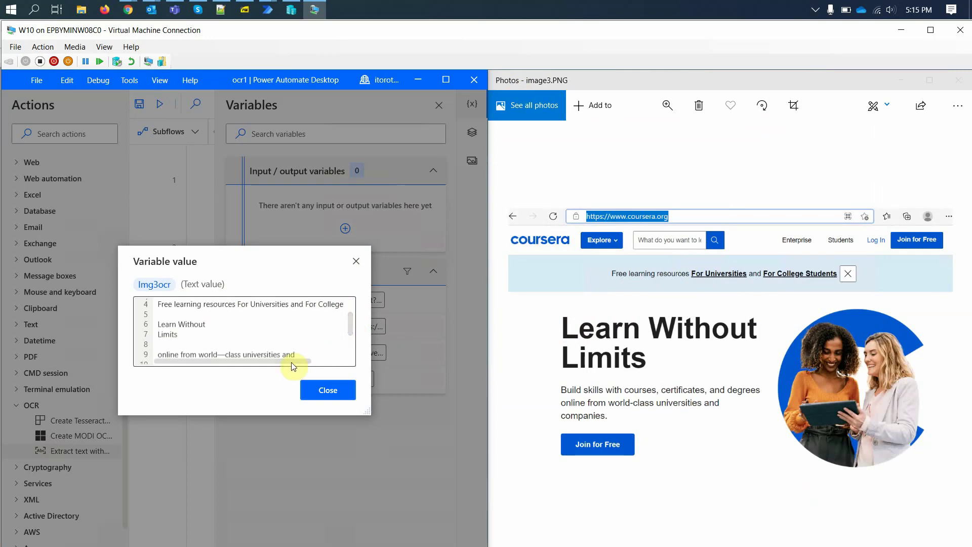
{"action": "left_click_drag", "start_coordinate": [290, 362], "coordinate": [246, 359]}
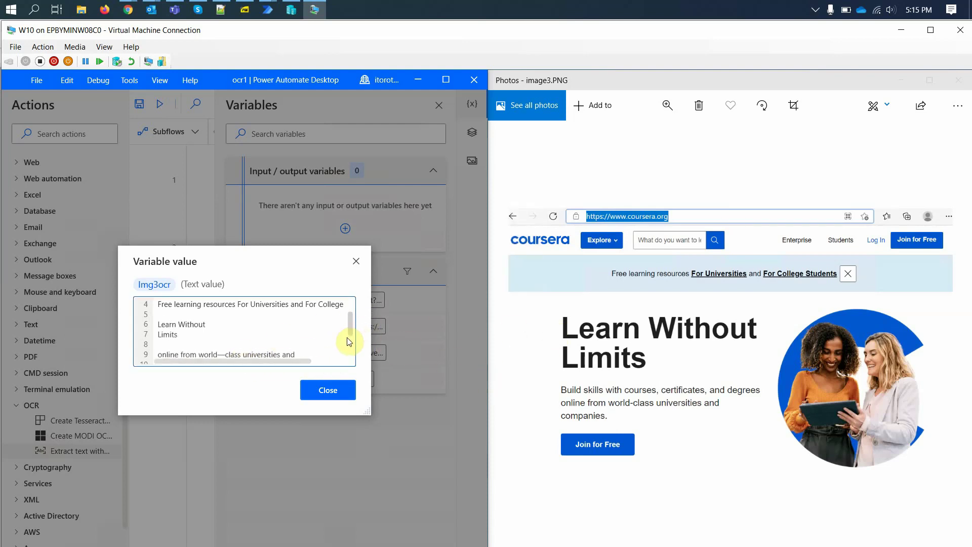
{"action": "scroll", "coordinate": [298, 339], "scroll_direction": "down", "scroll_amount": 1}
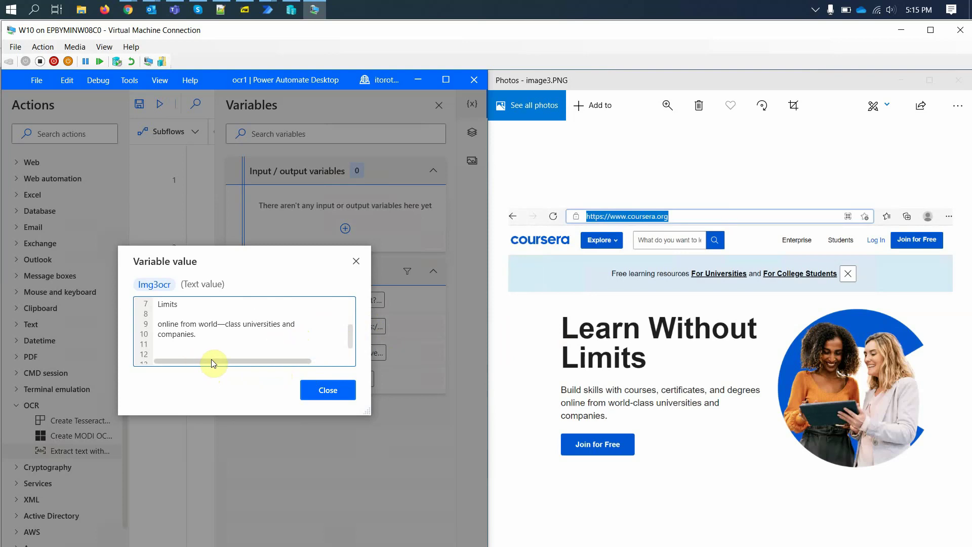
{"action": "left_click_drag", "start_coordinate": [211, 360], "coordinate": [134, 352]}
{"action": "scroll", "coordinate": [186, 337], "scroll_direction": "up", "scroll_amount": 2}
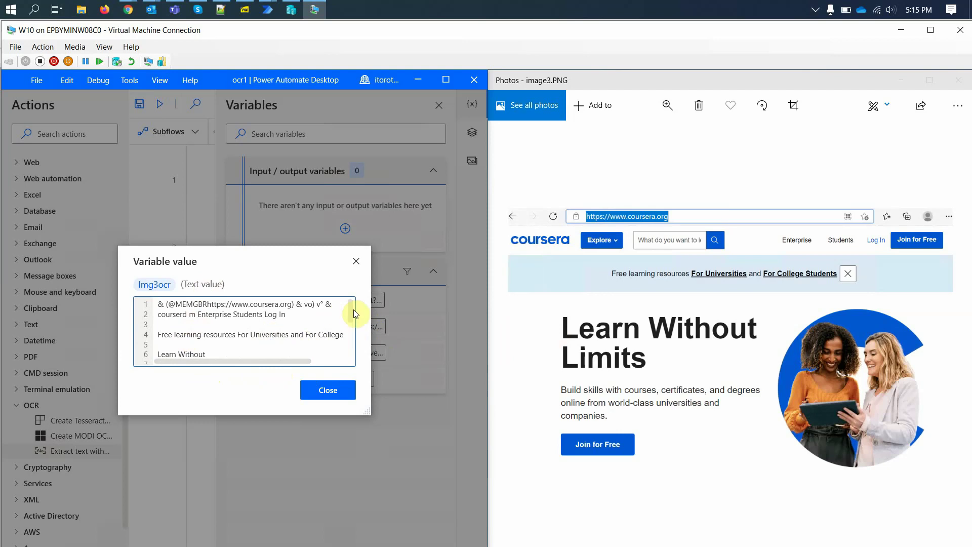
{"action": "left_click_drag", "start_coordinate": [351, 325], "coordinate": [353, 359]}
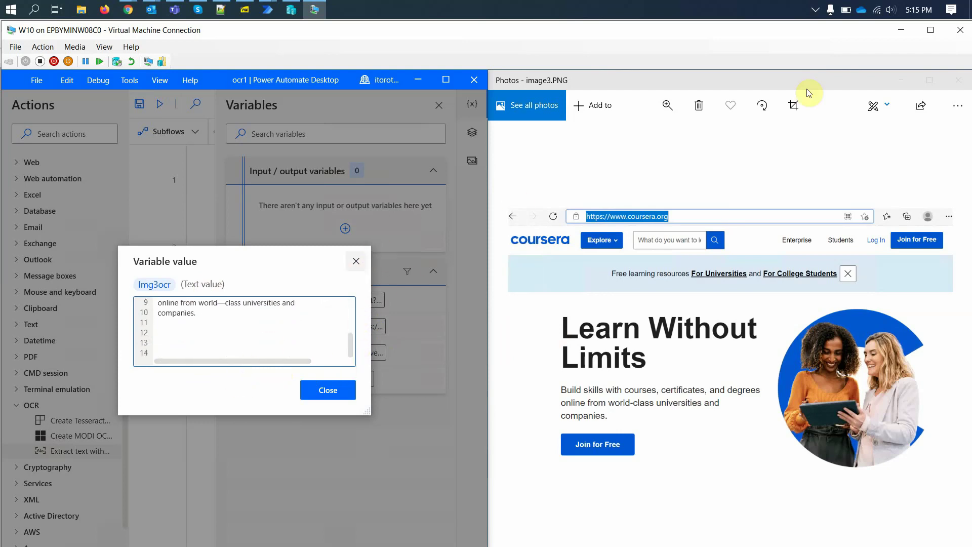
Close Photos and the Img3ocr value view, then maximize Power Automate Desktop
{"action": "double_click", "coordinate": [754, 88]}
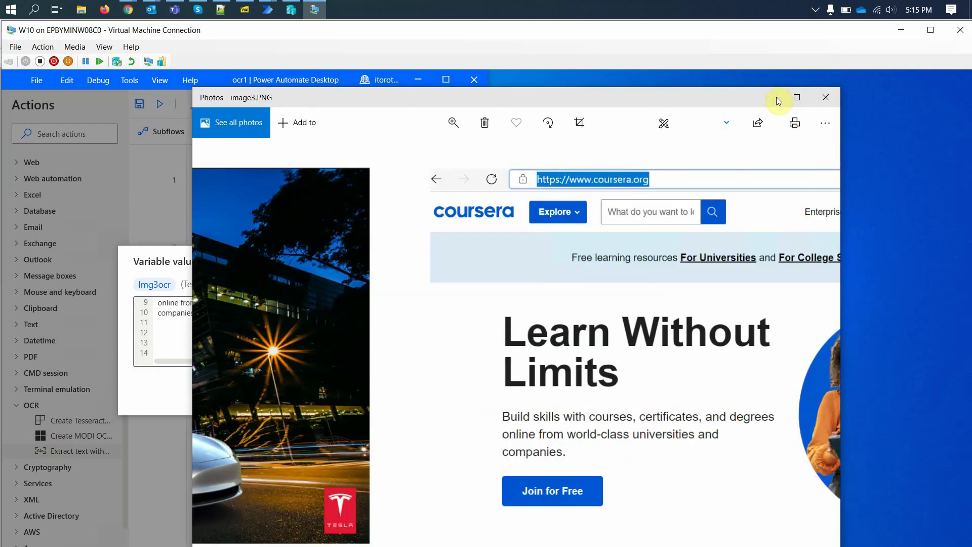
{"action": "left_click", "coordinate": [825, 99]}
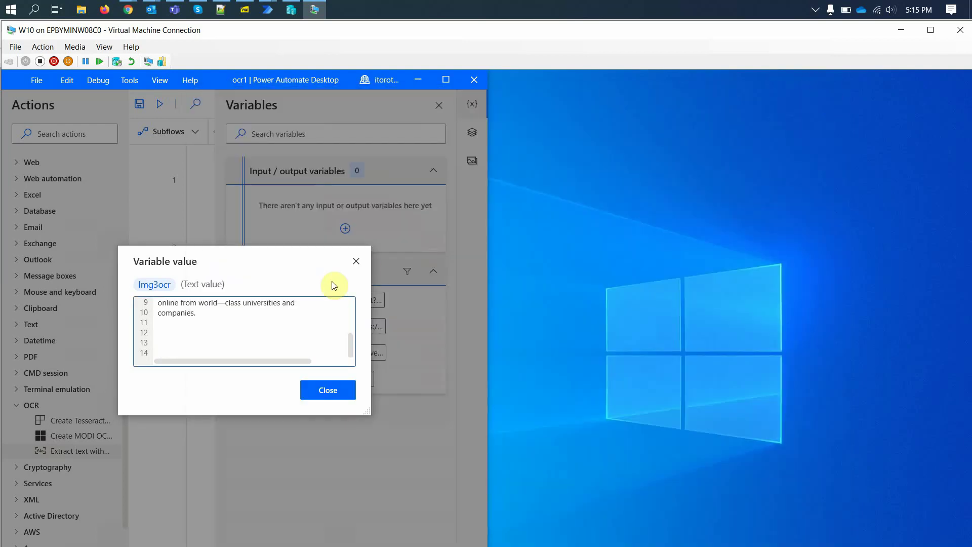
{"action": "left_click", "coordinate": [356, 261]}
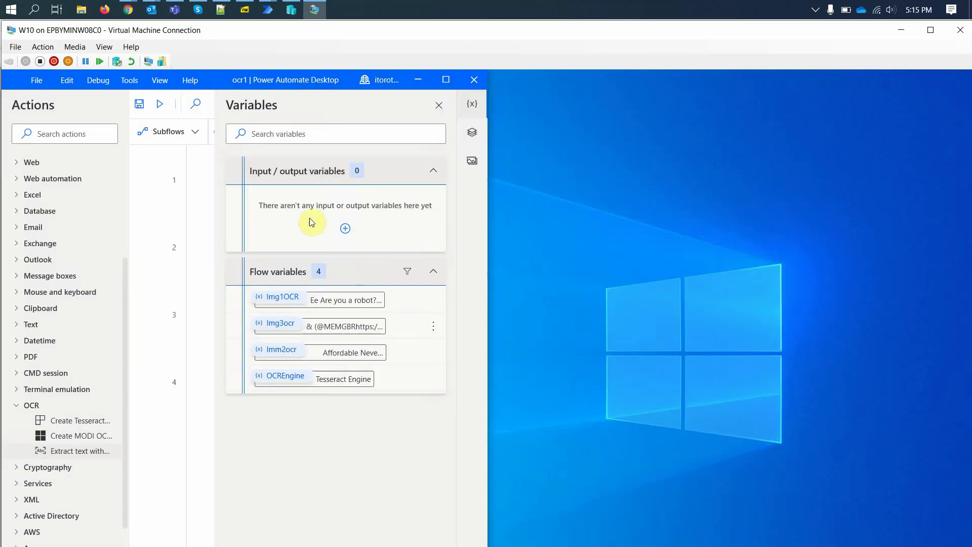
{"action": "left_click", "coordinate": [447, 79]}
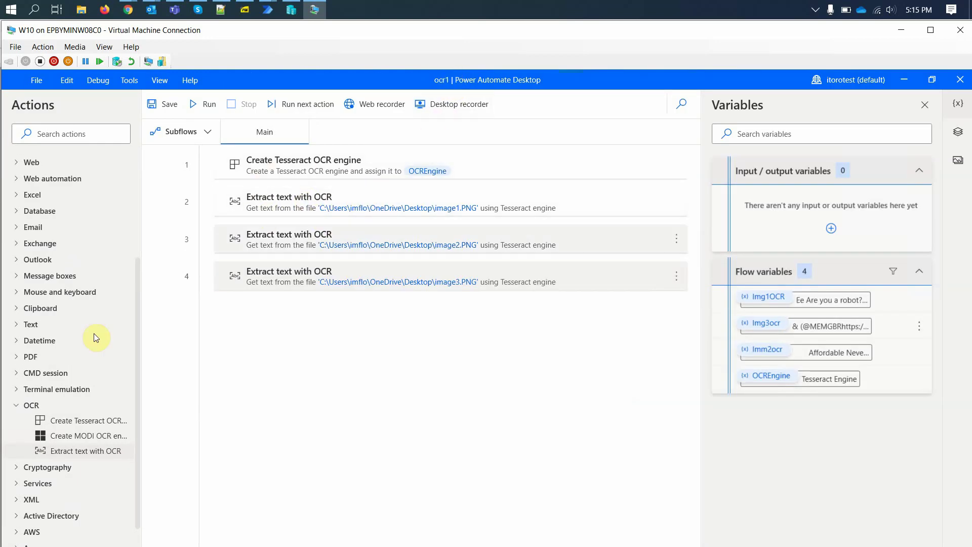
Expand Cognitive > Microsoft > Computer vision in the Actions pane
{"action": "left_click_drag", "start_coordinate": [133, 389], "coordinate": [127, 391]}
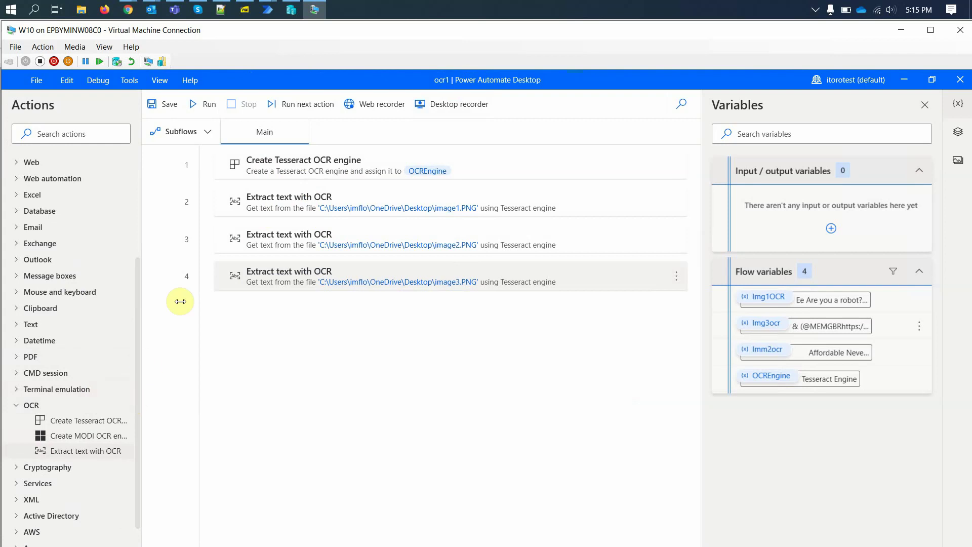
{"action": "scroll", "coordinate": [53, 487], "scroll_direction": "down", "scroll_amount": 1}
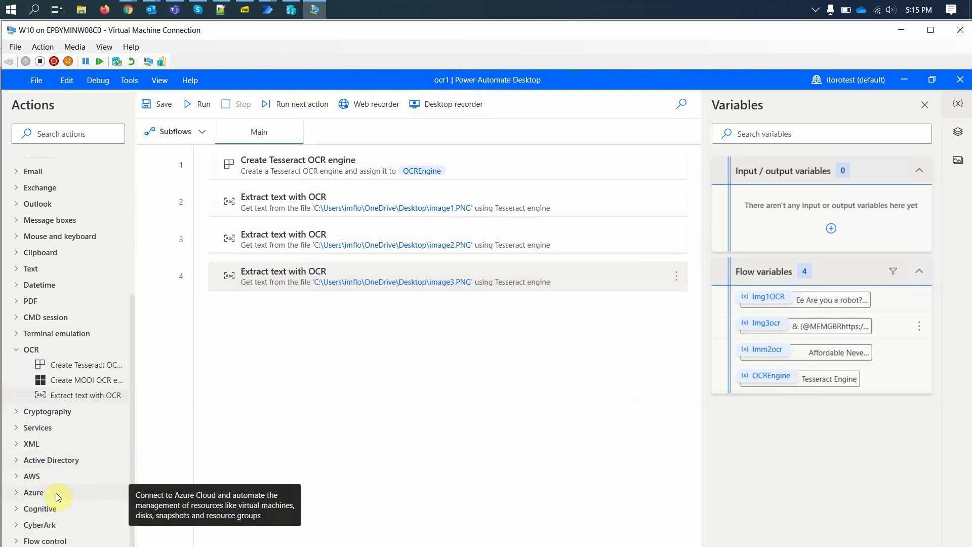
{"action": "left_click", "coordinate": [16, 510]}
{"action": "scroll", "coordinate": [20, 484], "scroll_direction": "down", "scroll_amount": 1}
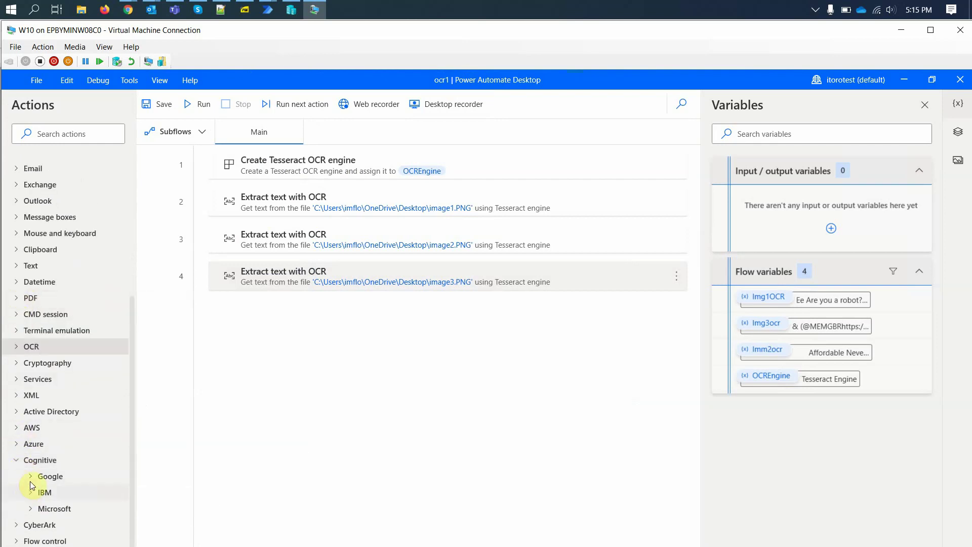
{"action": "left_click", "coordinate": [20, 507]}
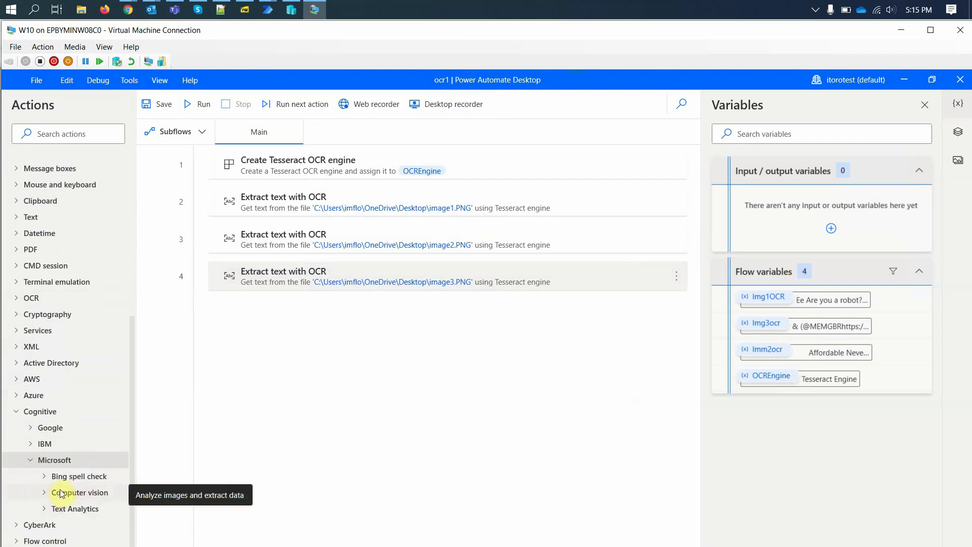
{"action": "left_click", "coordinate": [43, 492]}
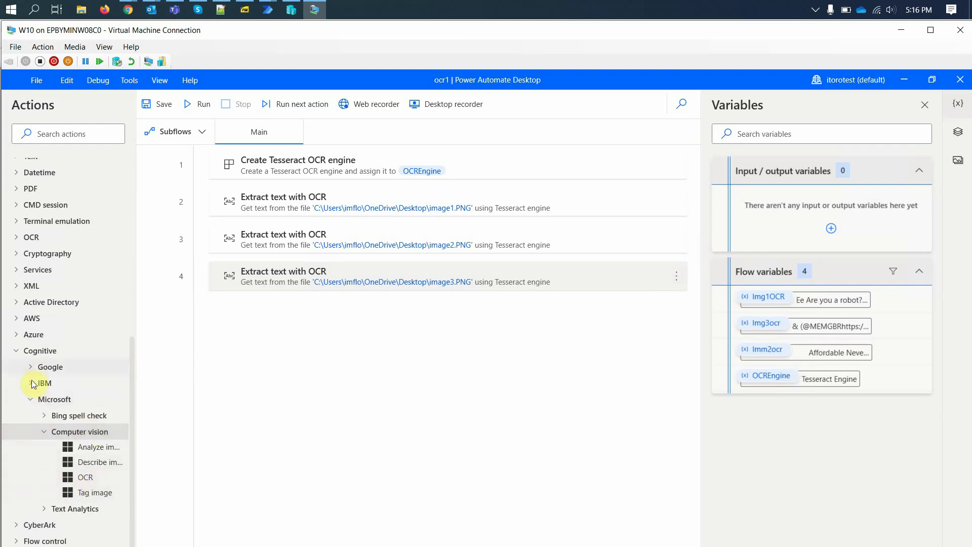
Browse Google's Vision actions in a widened panel, then collapse Cognitive
{"action": "left_click", "coordinate": [31, 366]}
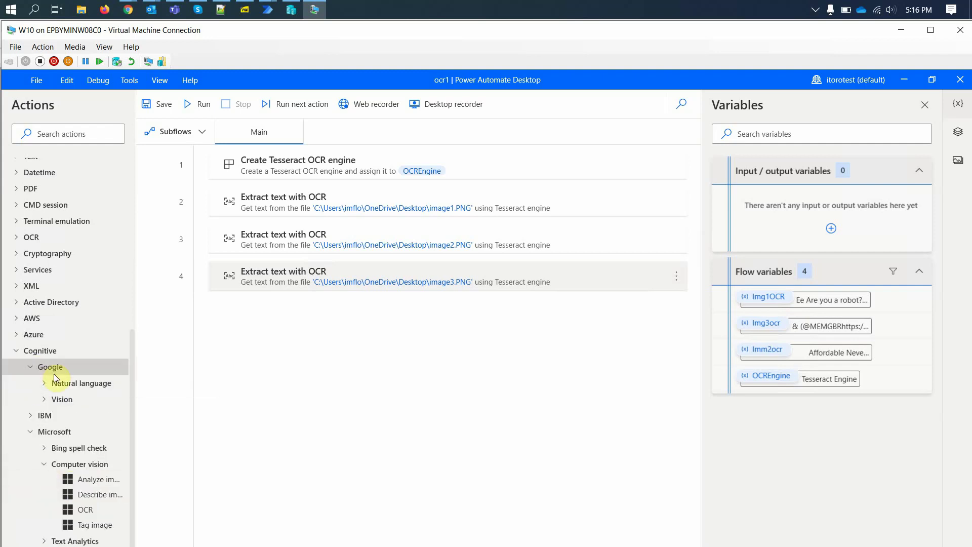
{"action": "left_click", "coordinate": [45, 400]}
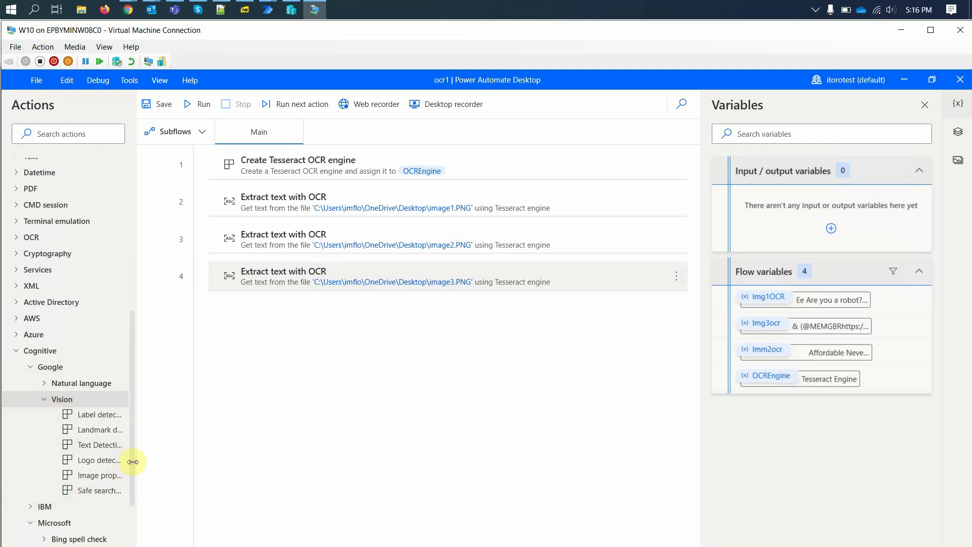
{"action": "left_click", "coordinate": [162, 462]}
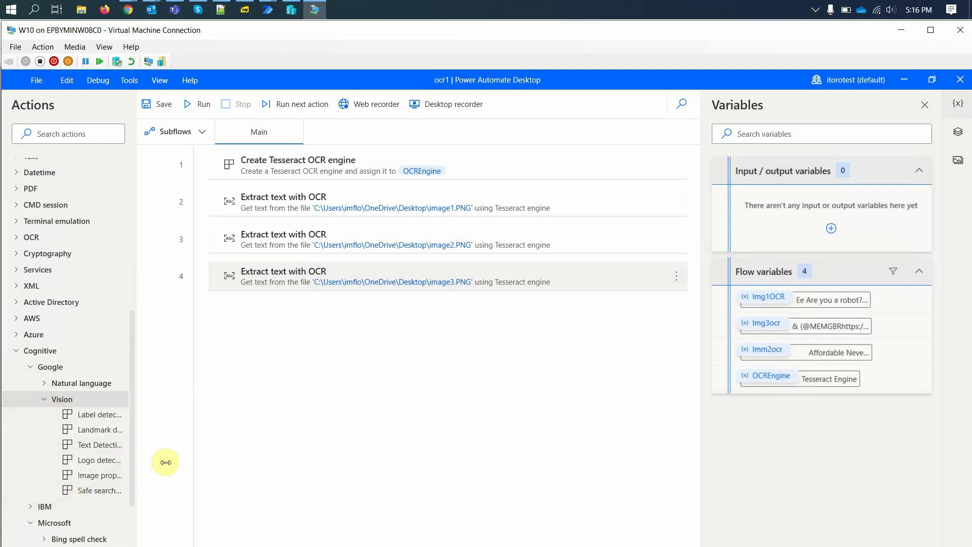
{"action": "left_click", "coordinate": [29, 368]}
{"action": "left_click", "coordinate": [19, 350]}
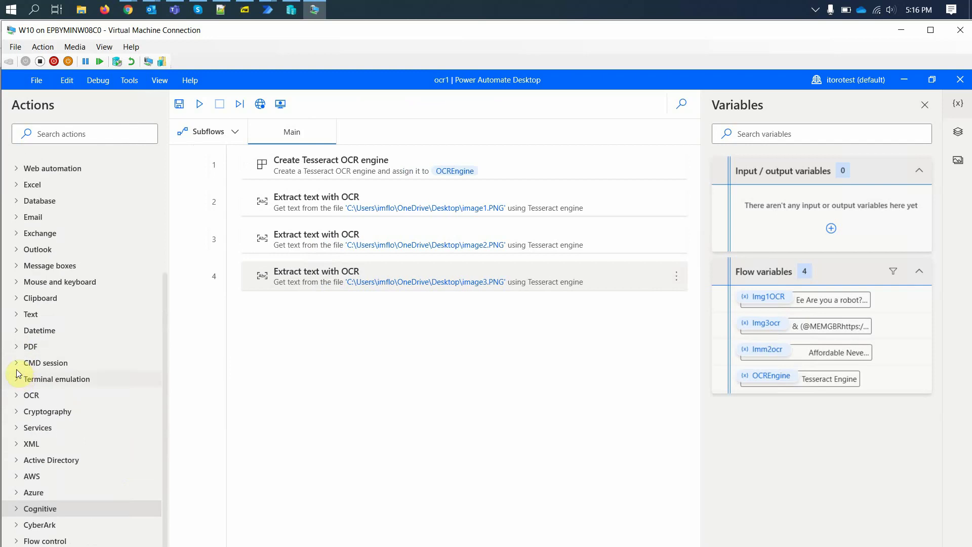
Re-expand Cognitive and select the Microsoft Computer vision OCR action
{"action": "left_click", "coordinate": [17, 397]}
{"action": "left_click", "coordinate": [18, 396]}
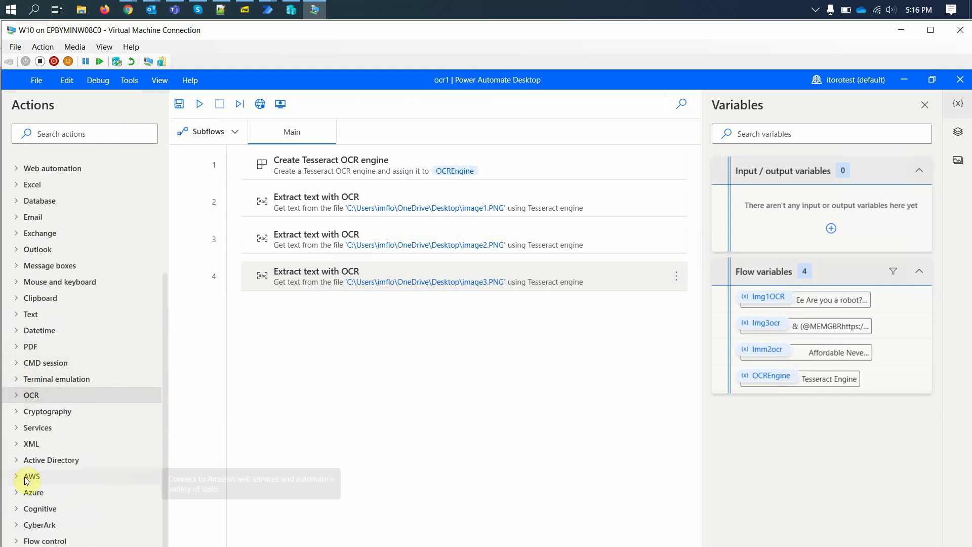
{"action": "left_click", "coordinate": [17, 508]}
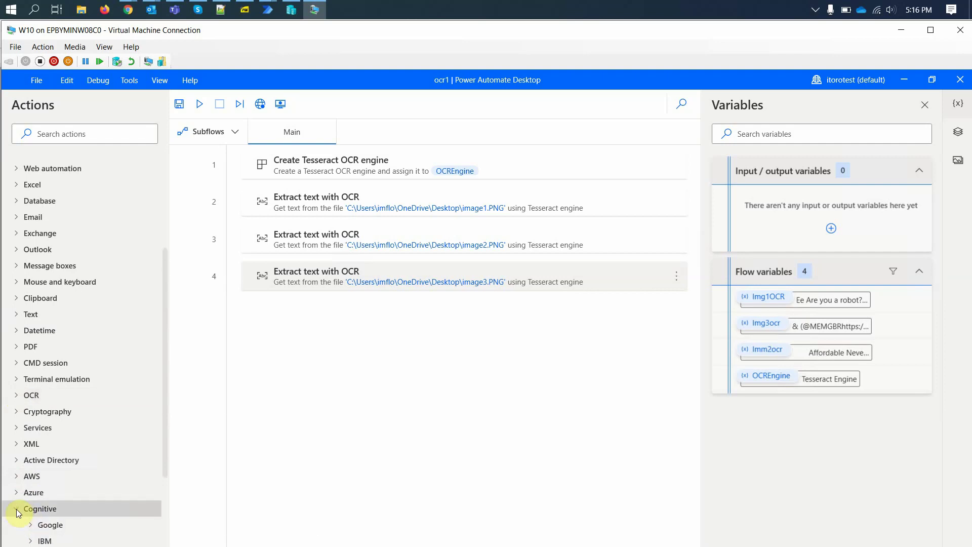
{"action": "scroll", "coordinate": [19, 510], "scroll_direction": "down", "scroll_amount": 1}
{"action": "scroll", "coordinate": [20, 511], "scroll_direction": "down", "scroll_amount": 4}
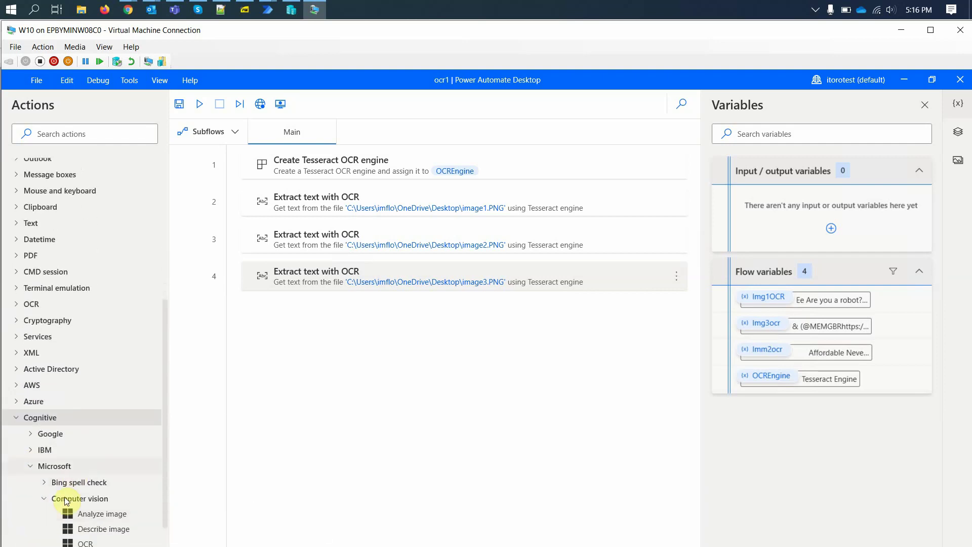
{"action": "left_click", "coordinate": [77, 481]}
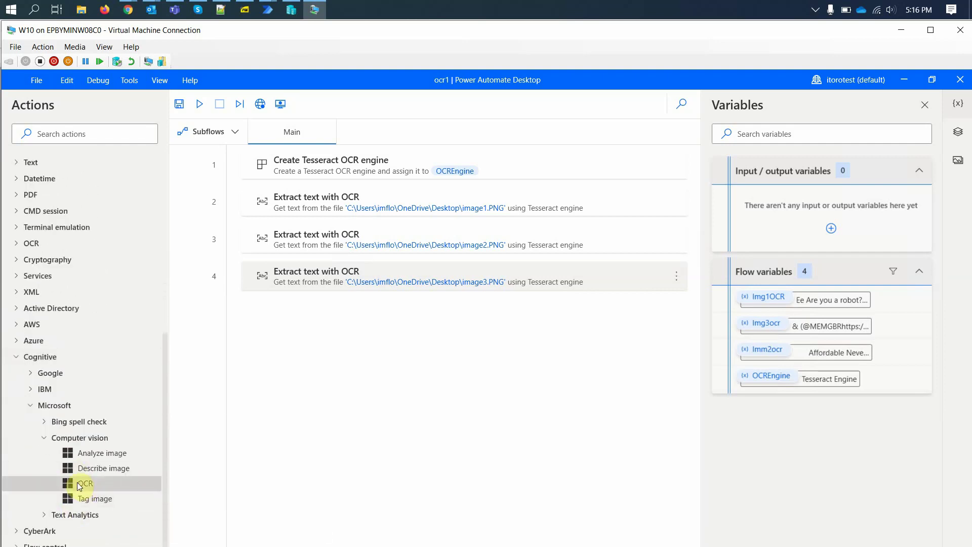